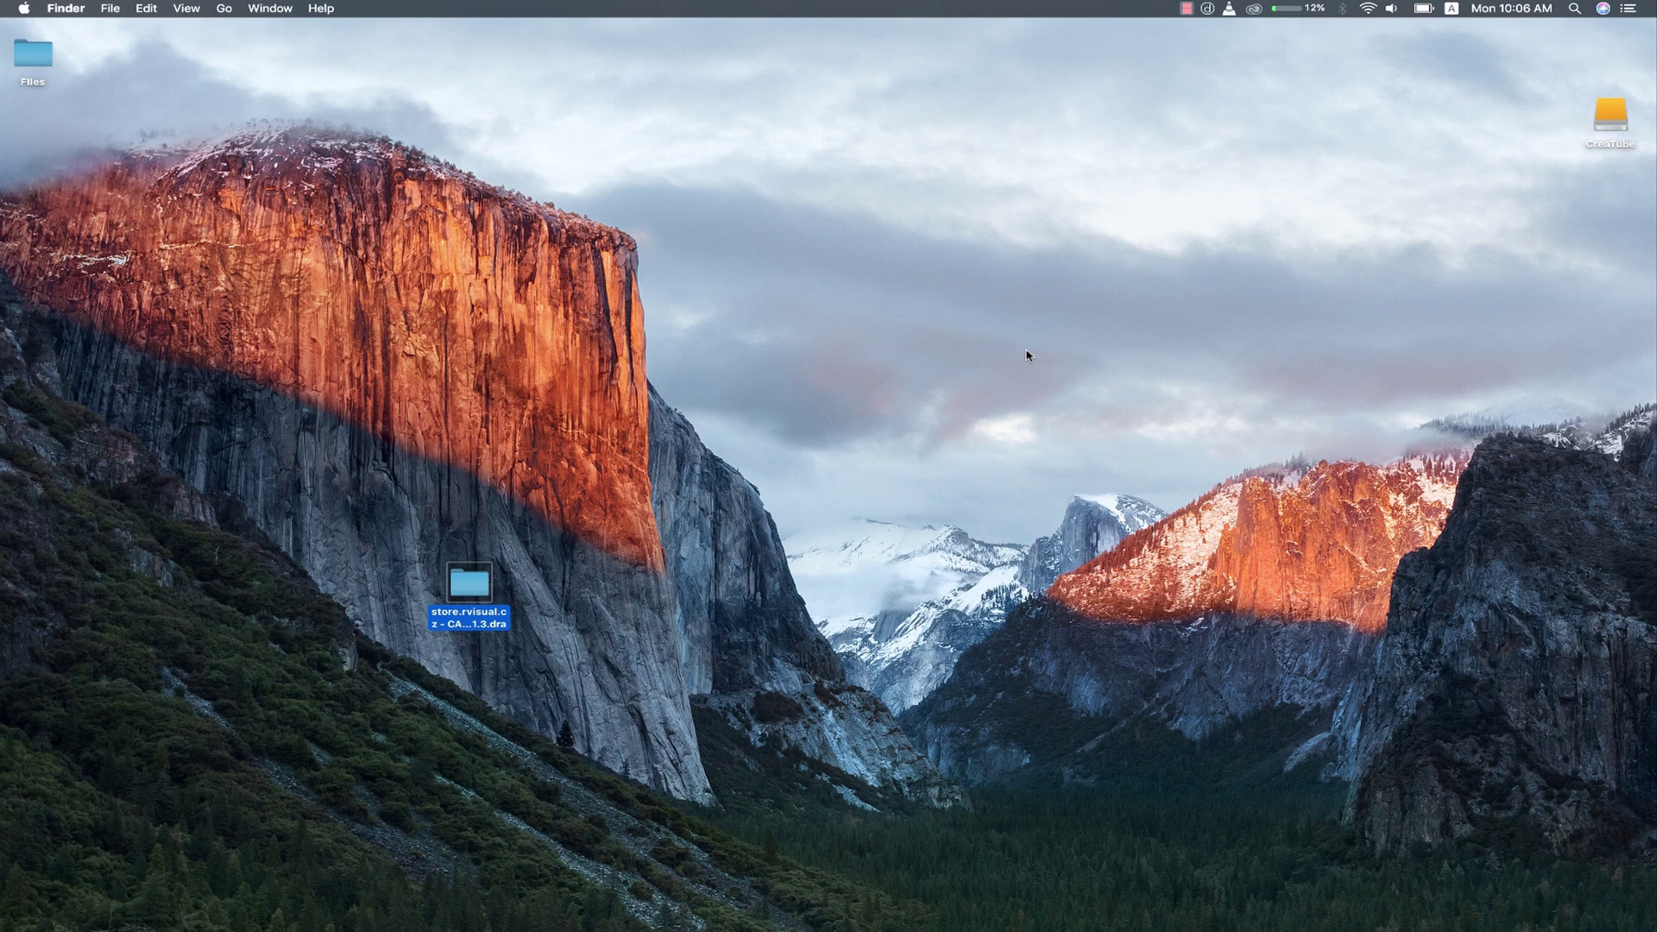
# Browse the transition pack folder and its MediaFiles clips, then close the Finder window.
pyautogui.doubleClick(467, 592)
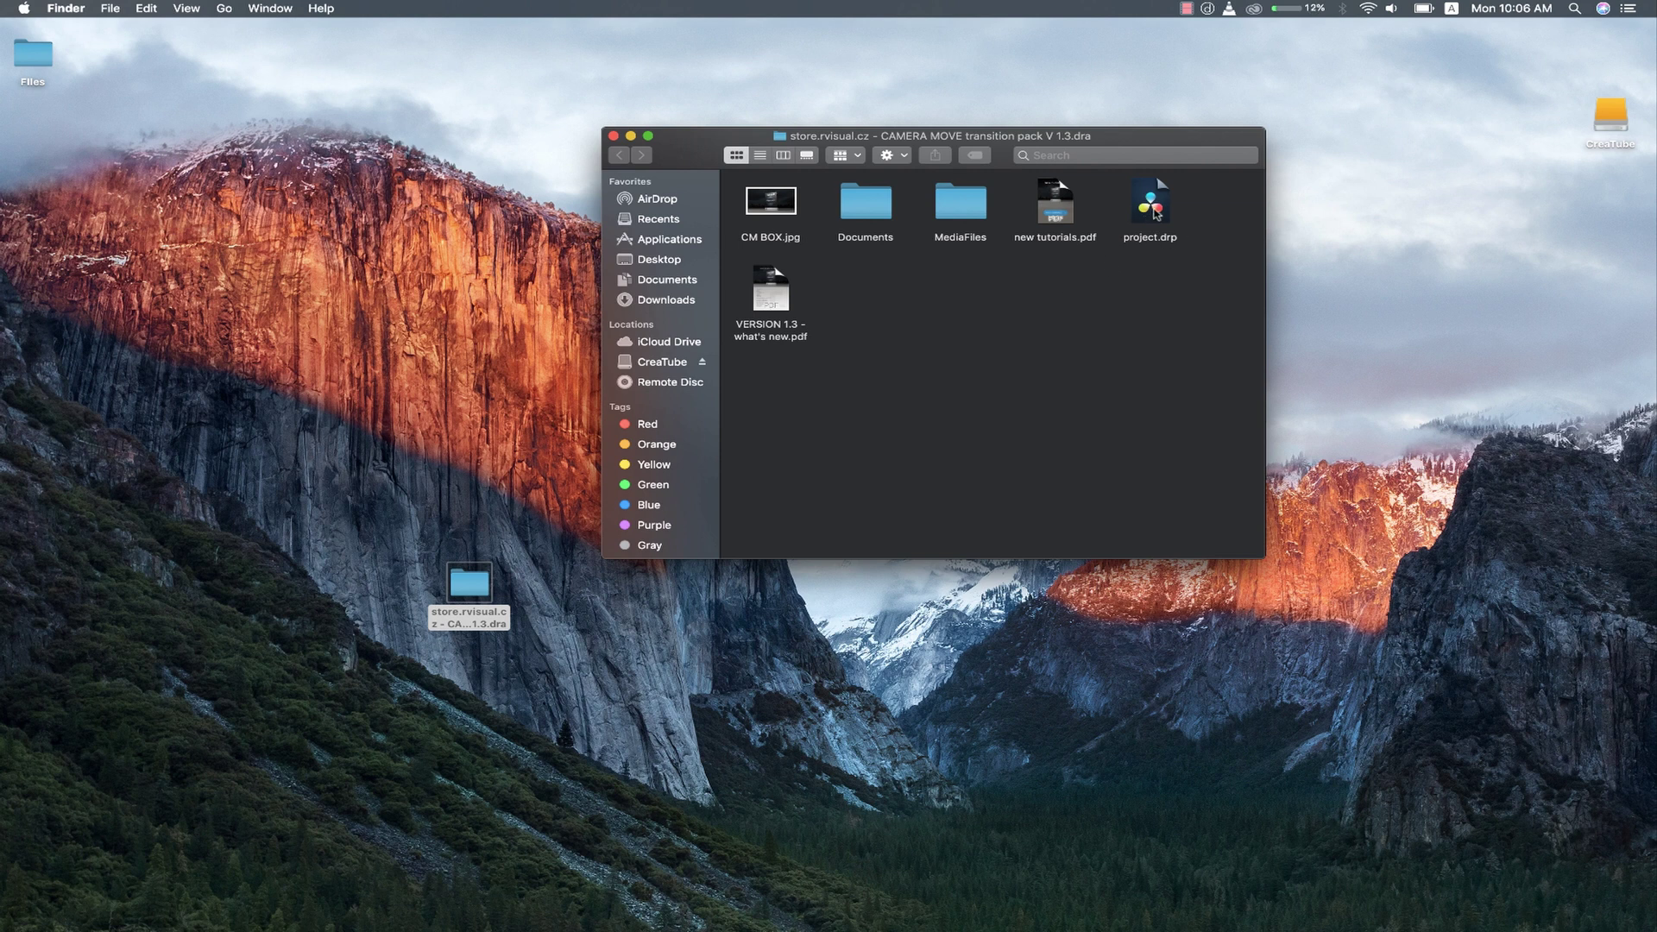
pyautogui.doubleClick(957, 207)
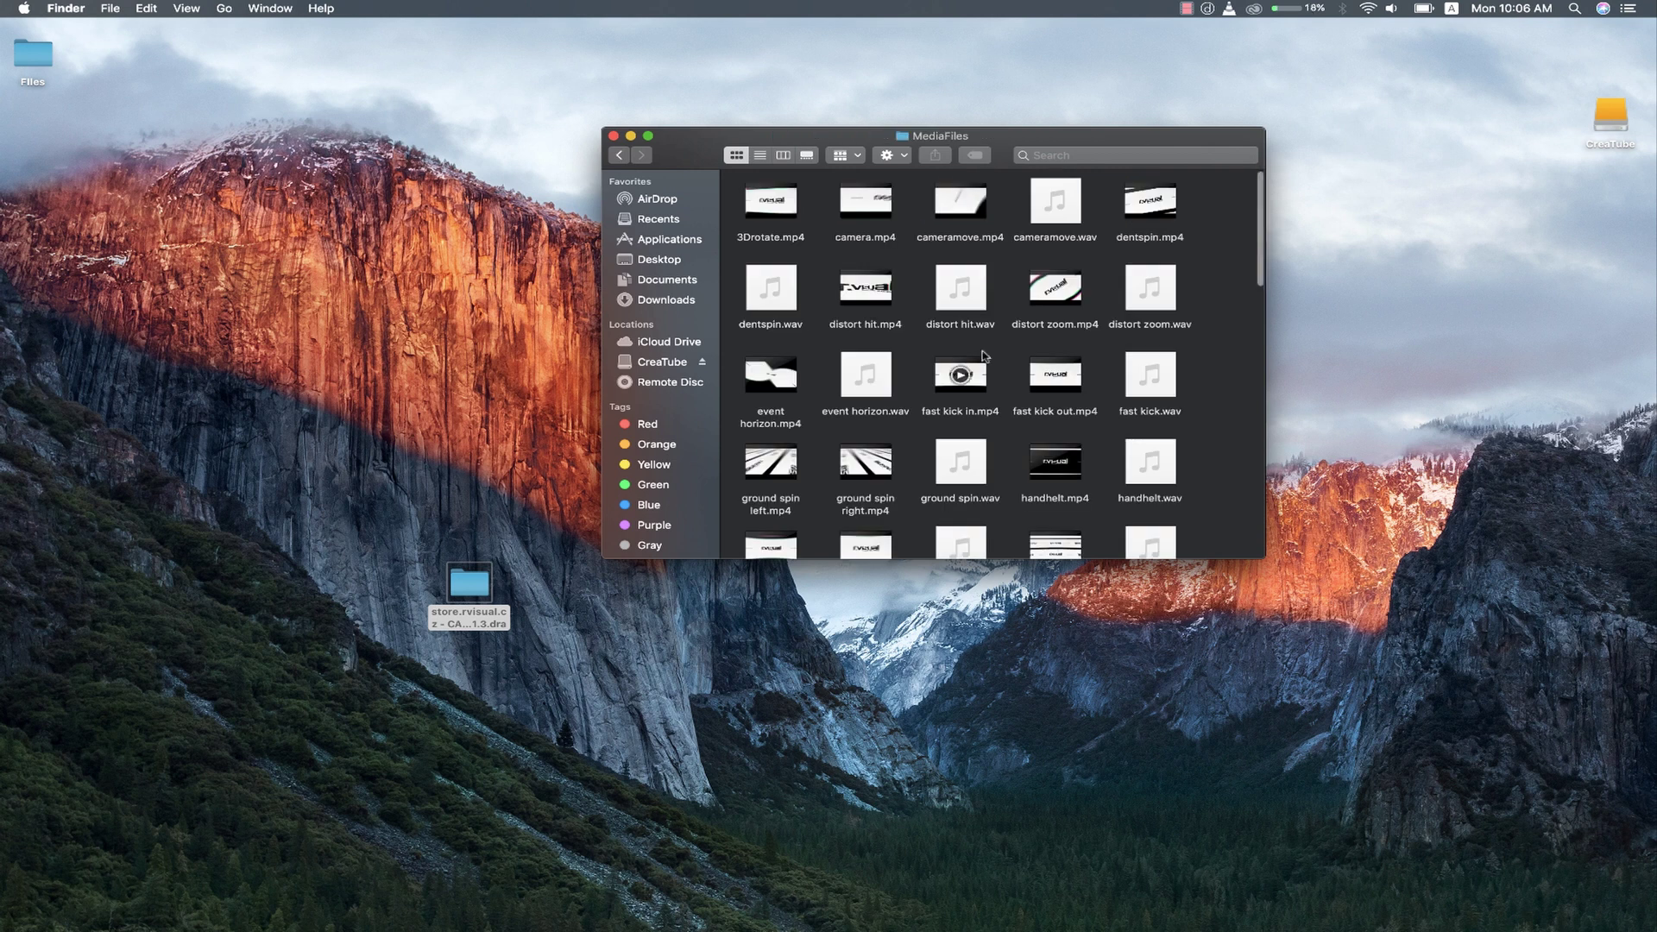
pyautogui.click(618, 155)
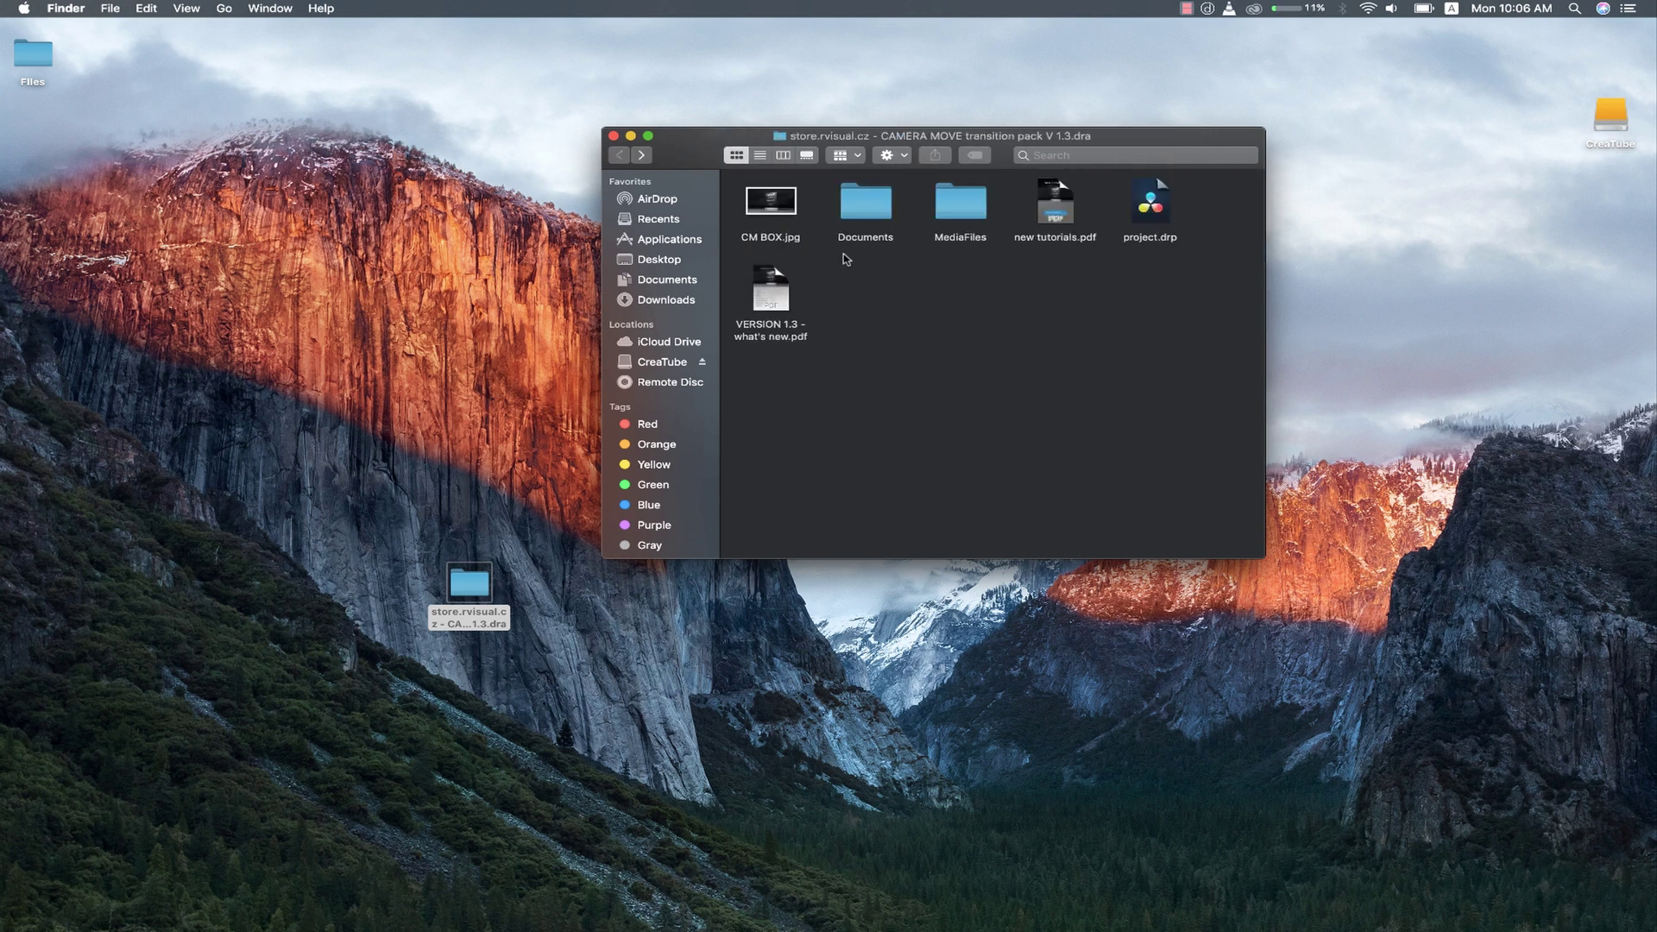
pyautogui.click(612, 137)
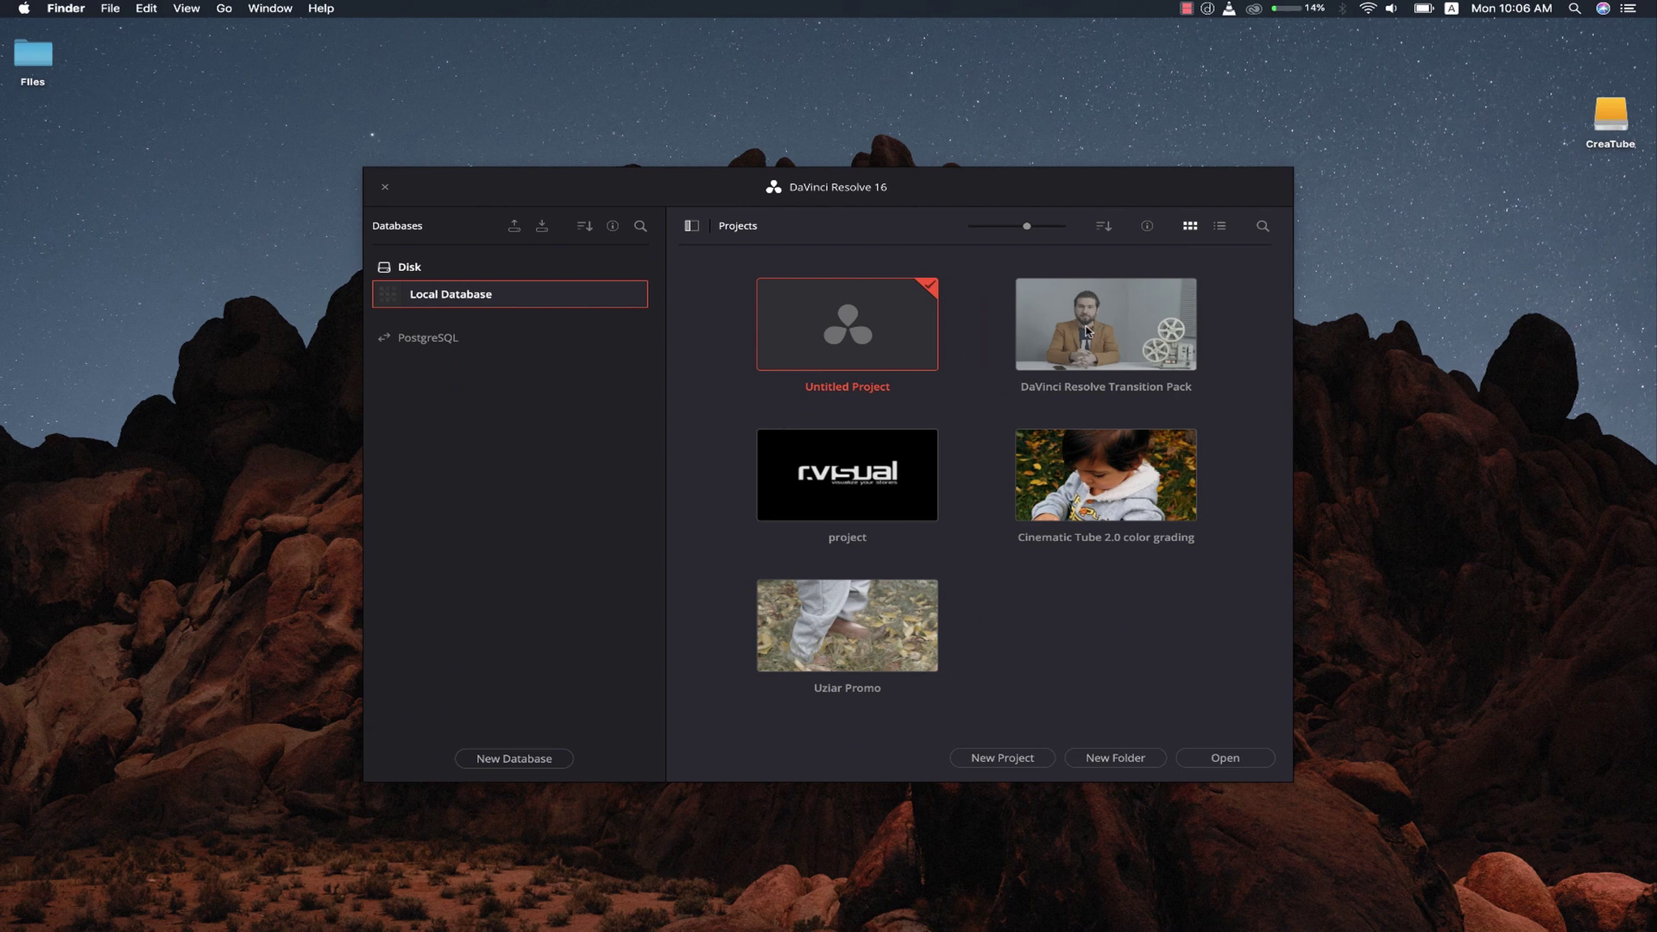
# Open the DaVinci Resolve Transition Pack project from the Project Manager.
pyautogui.click(1051, 336)
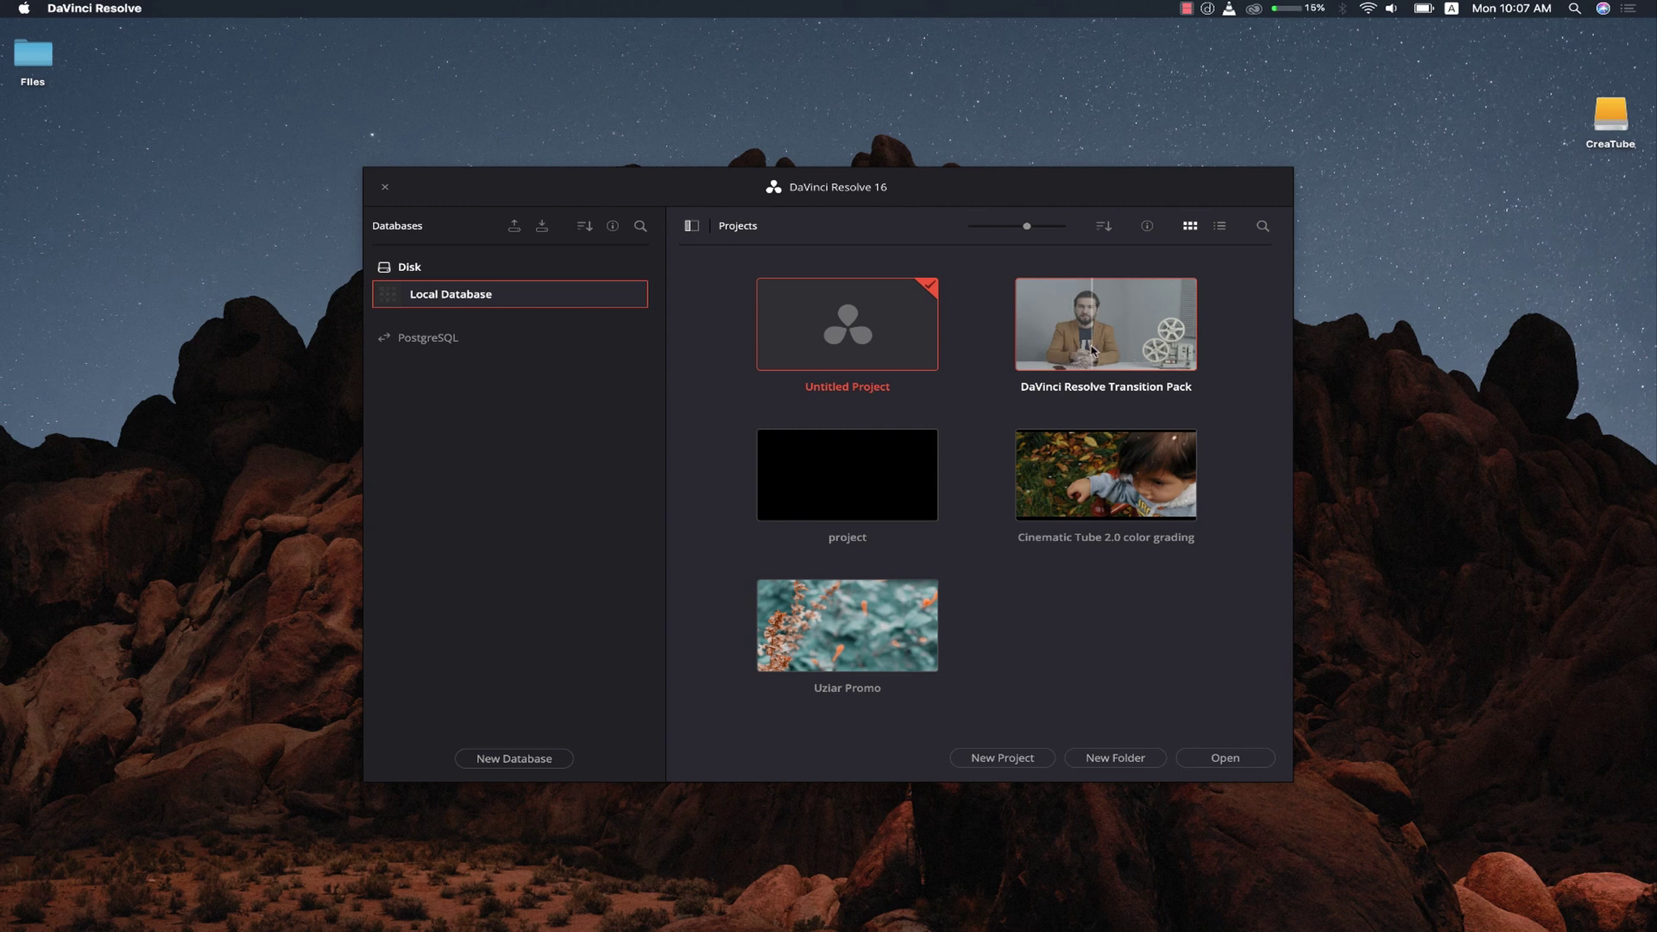
pyautogui.doubleClick(1091, 349)
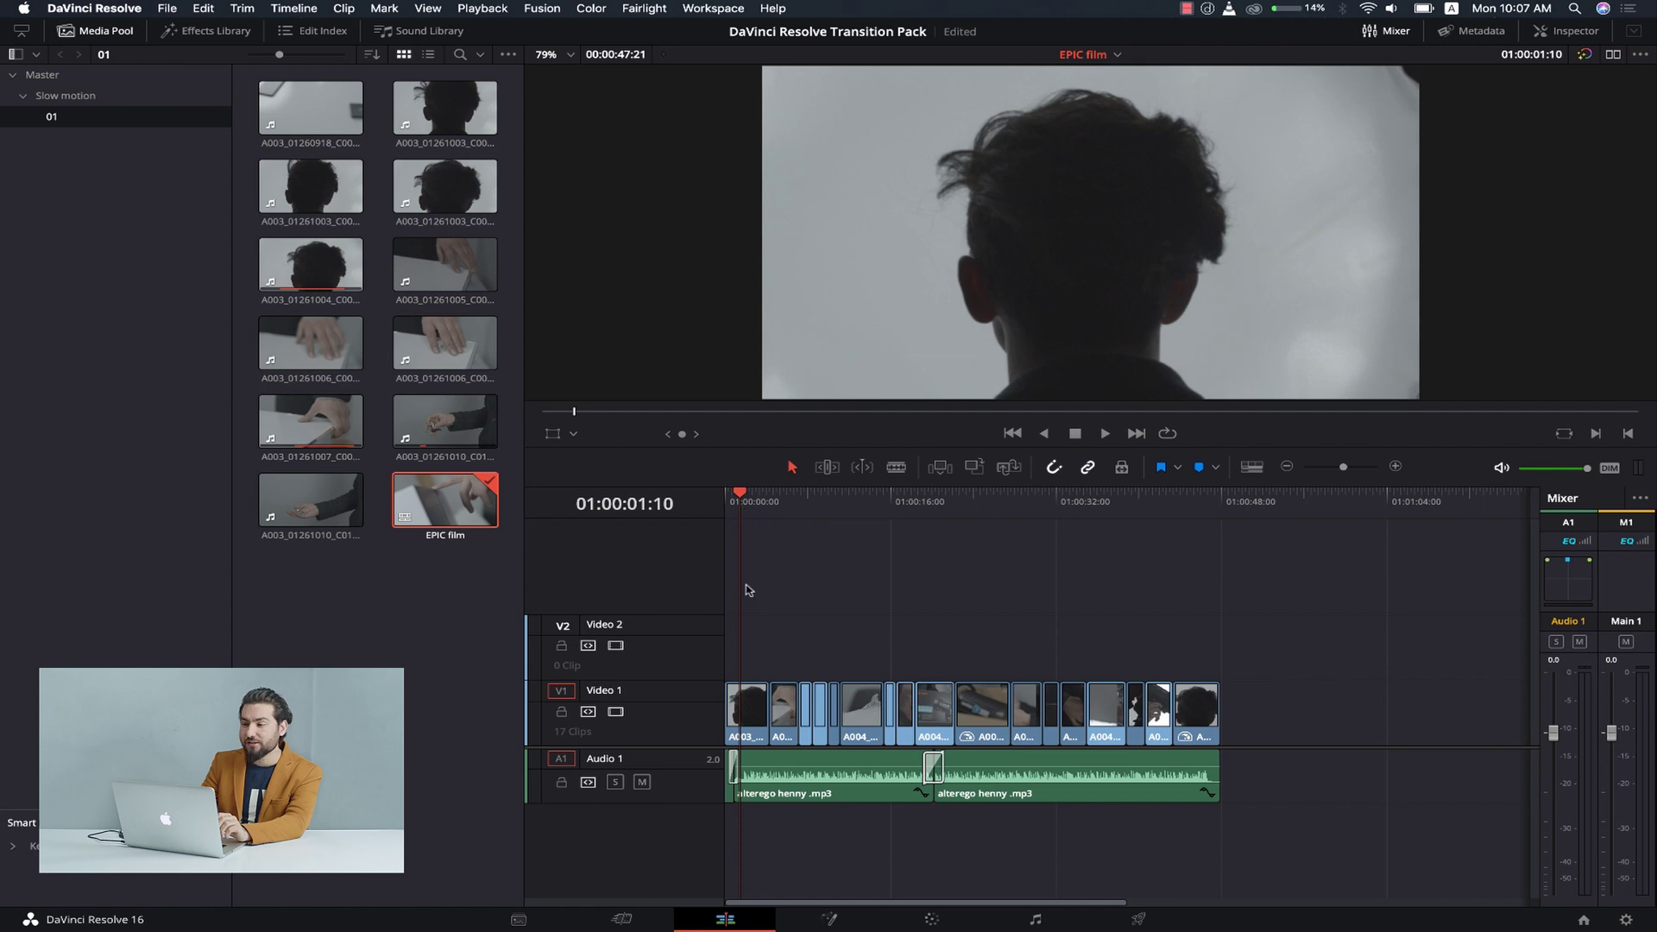
# Play the EPIC film timeline briefly and pause it about five seconds in.
pyautogui.press('space')
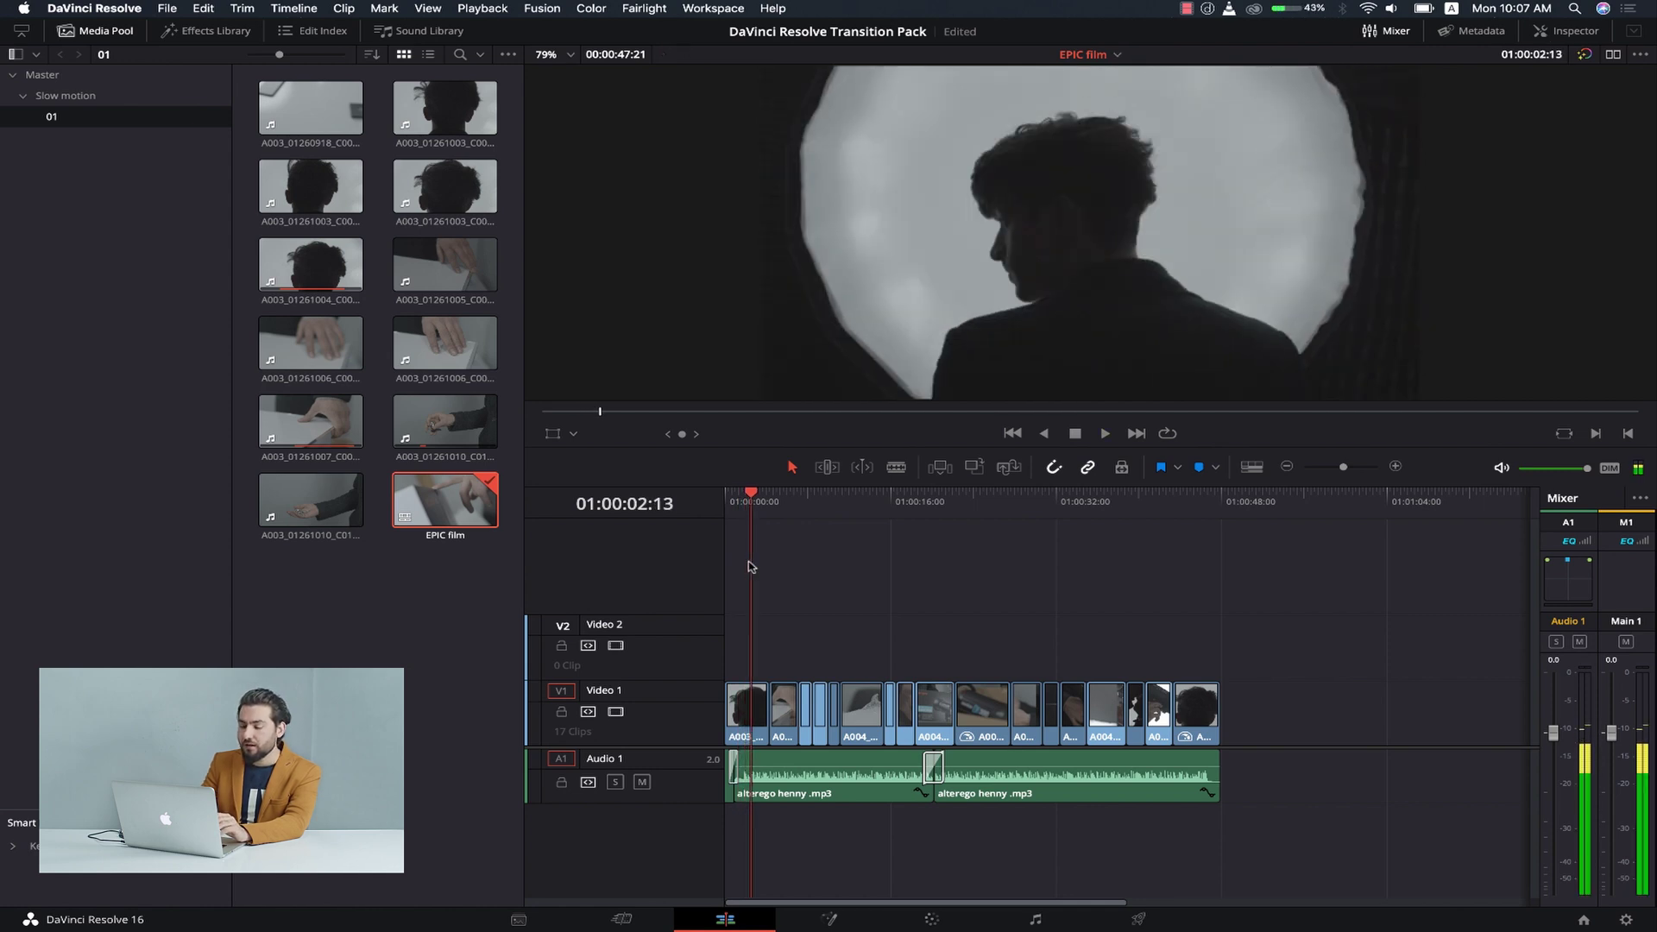
pyautogui.press('space')
pyautogui.press('space')
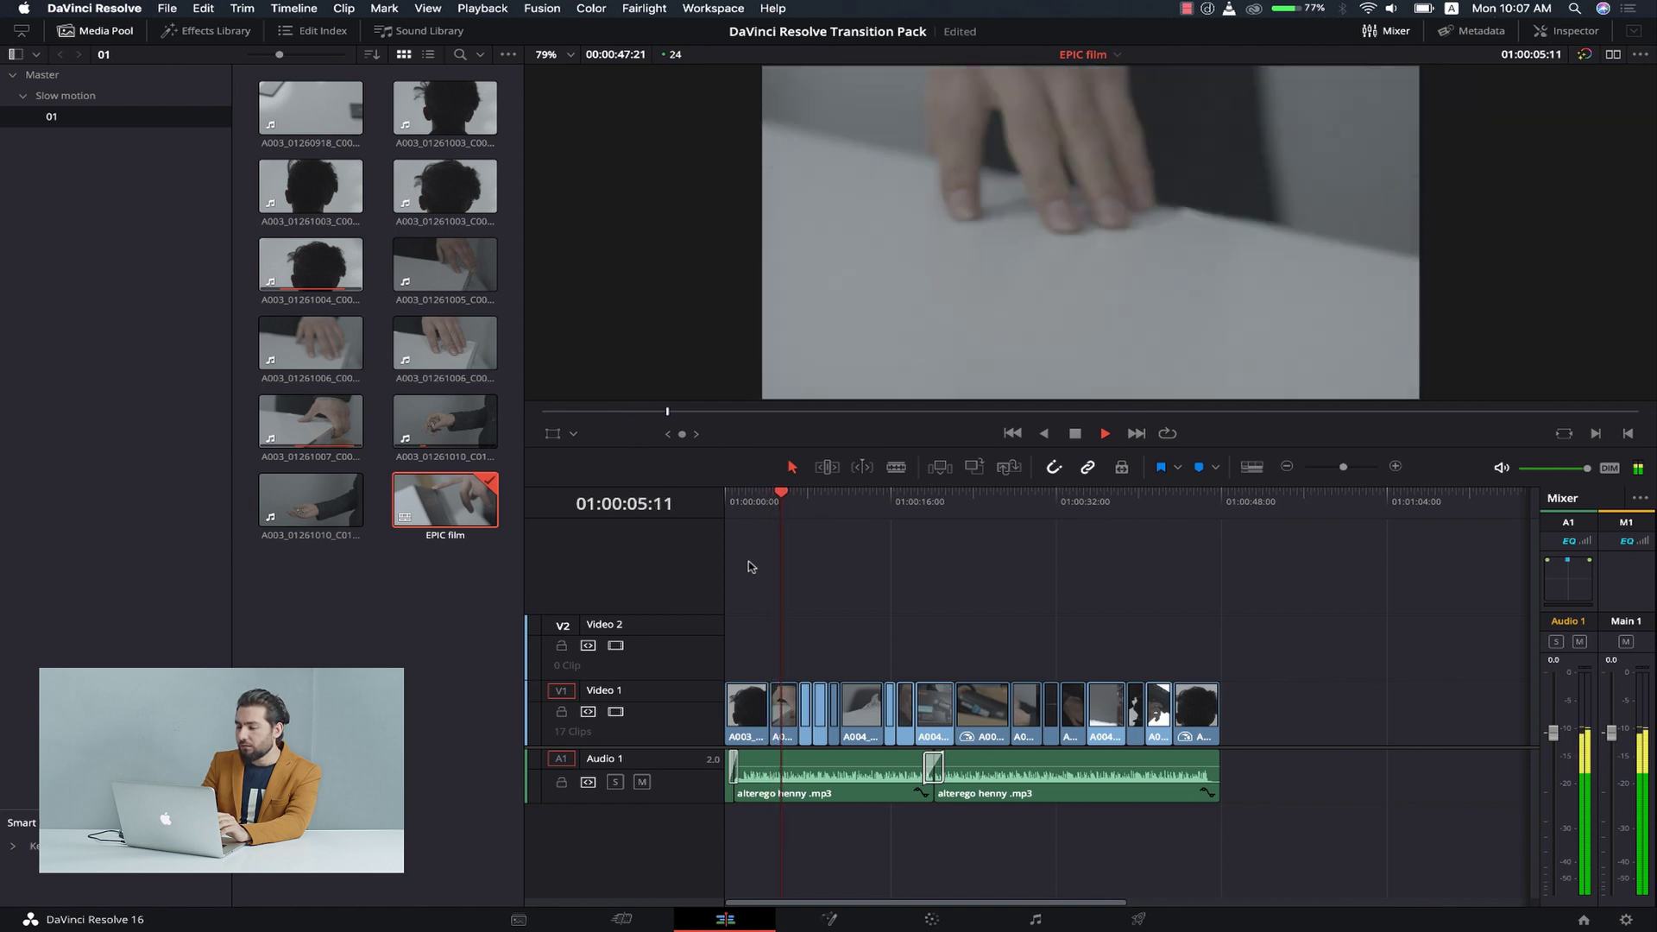
pyautogui.press('space')
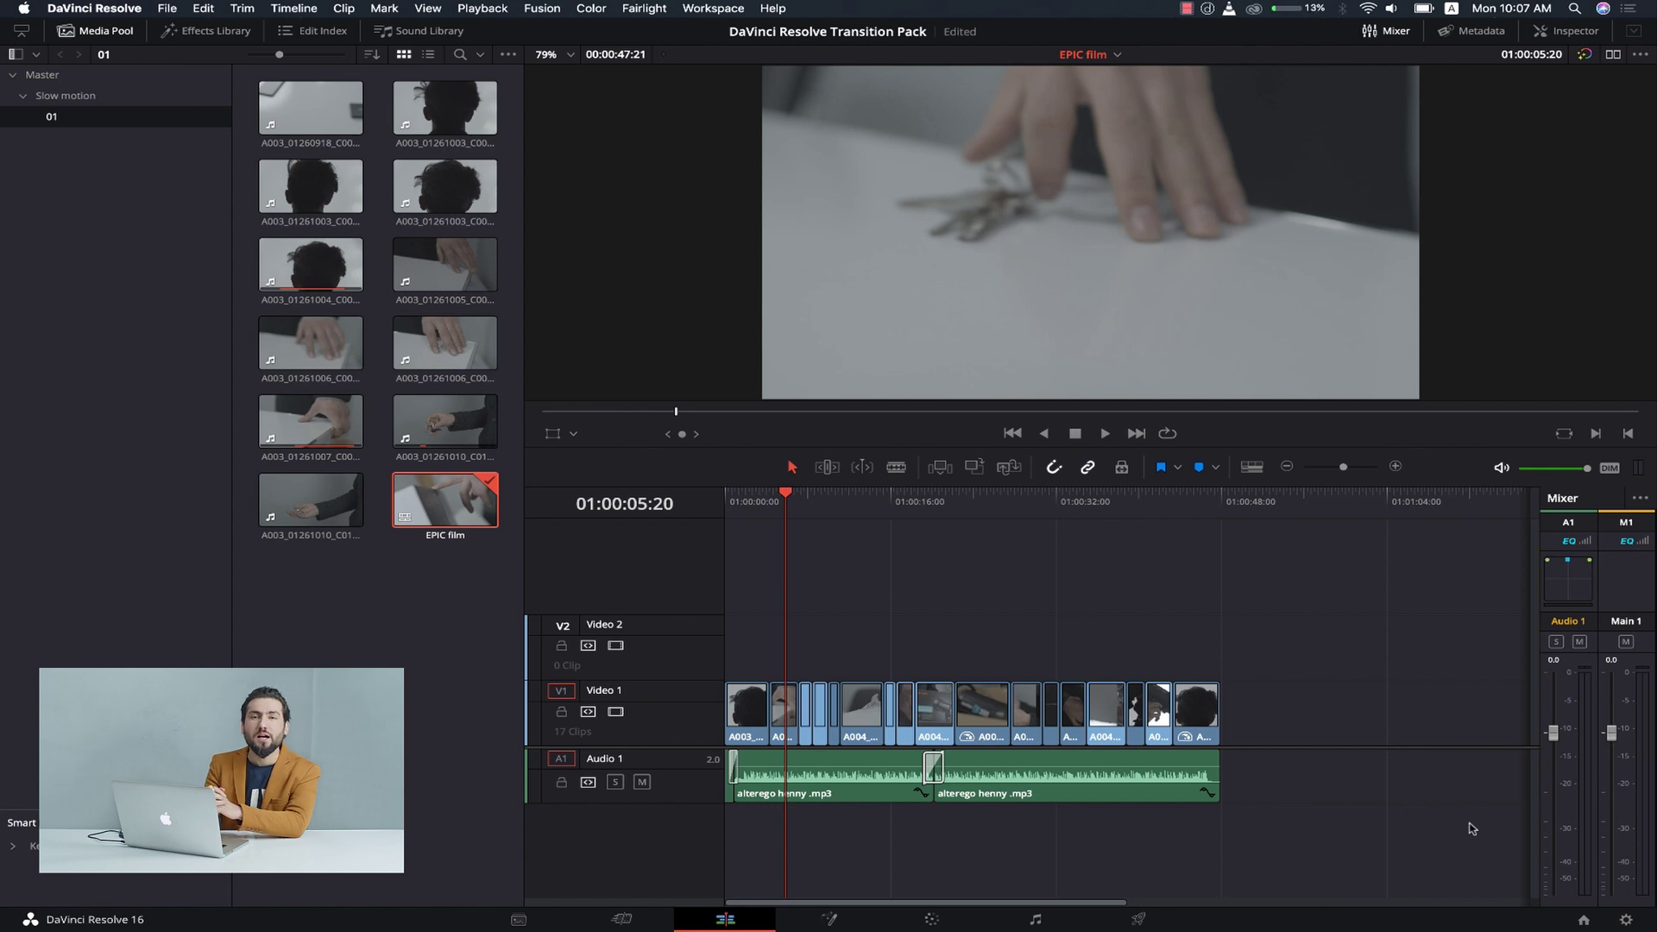
# From the Project Manager, open the rvisual project named 'project'.
pyautogui.click(1583, 921)
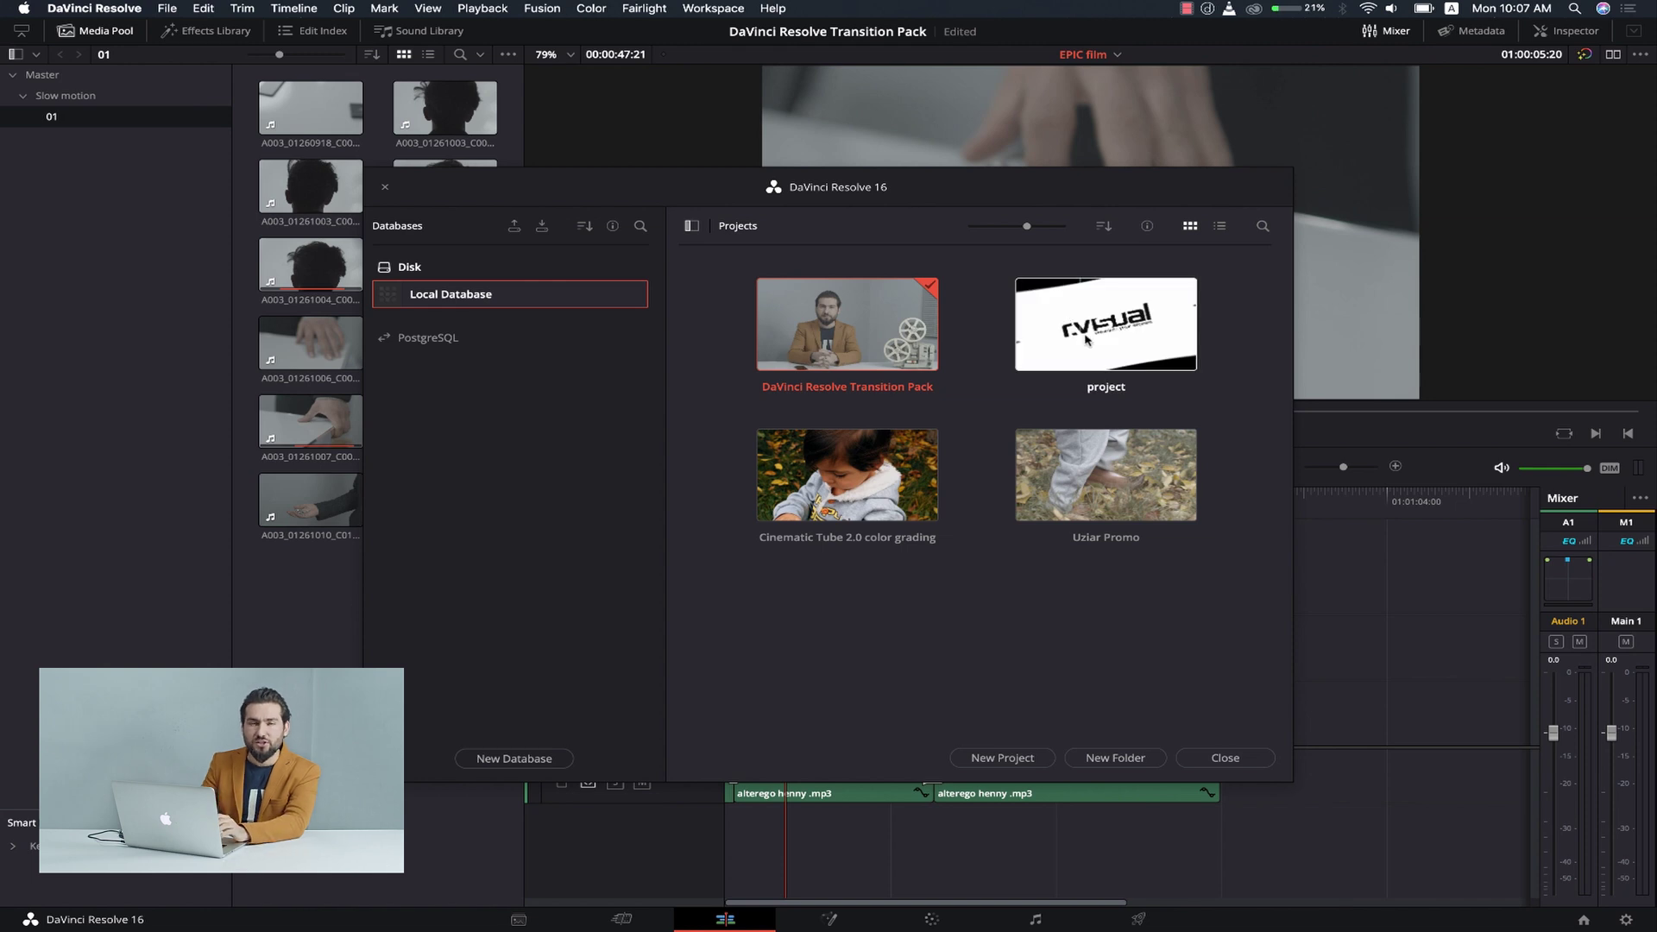
pyautogui.rightClick(979, 580)
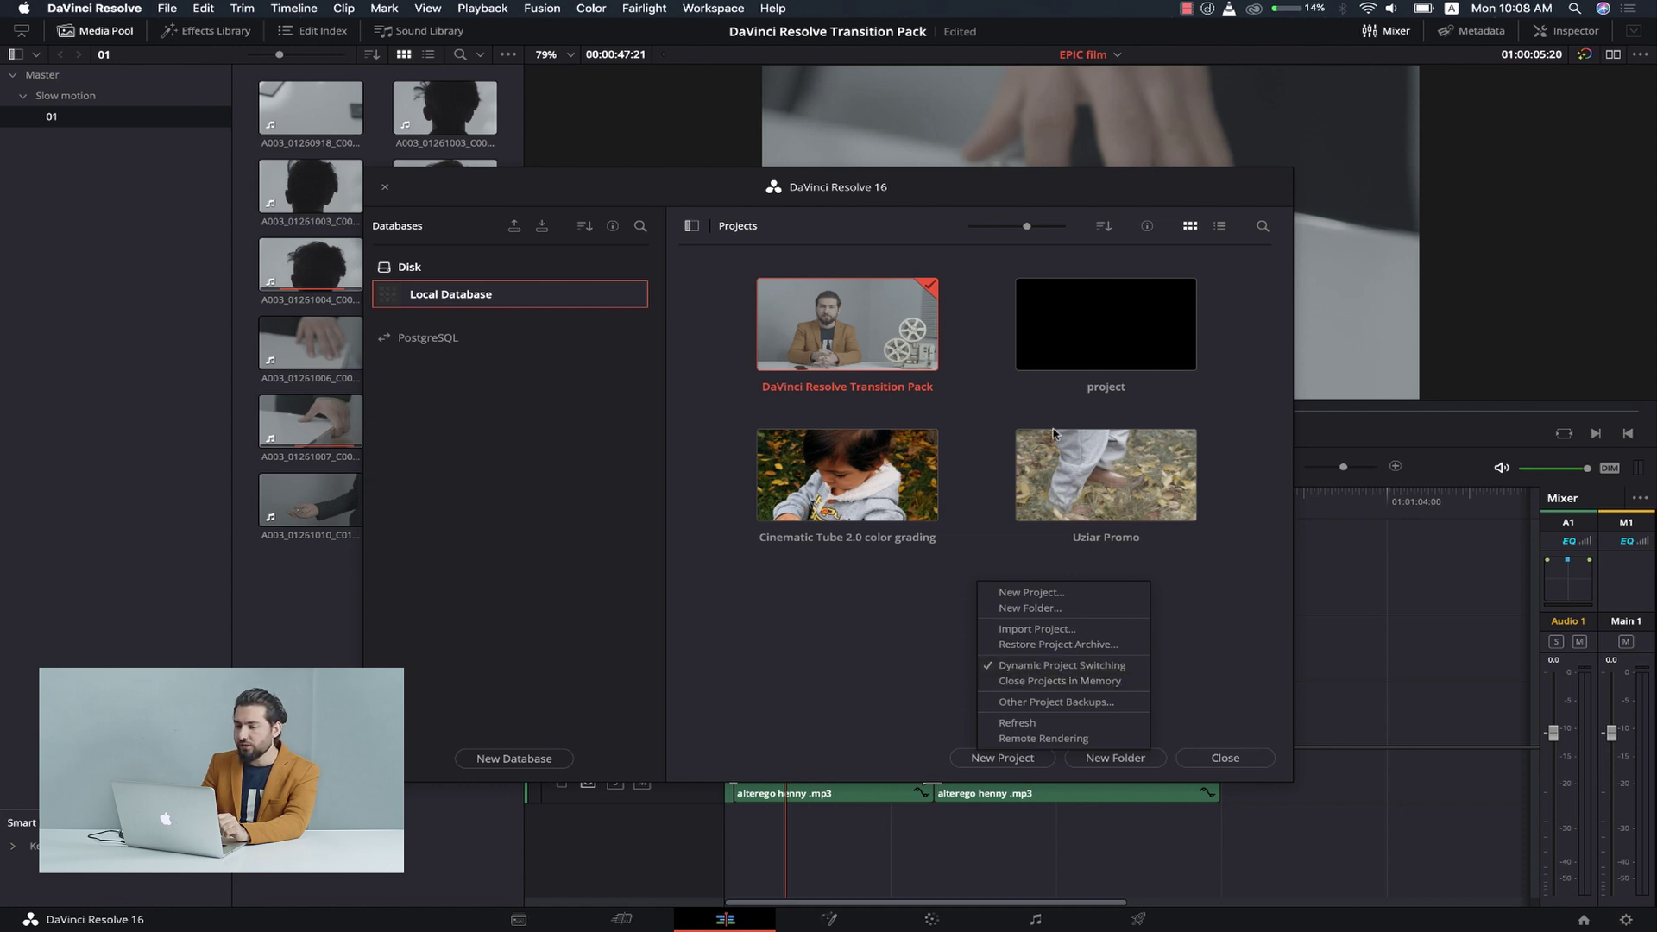
pyautogui.click(1100, 298)
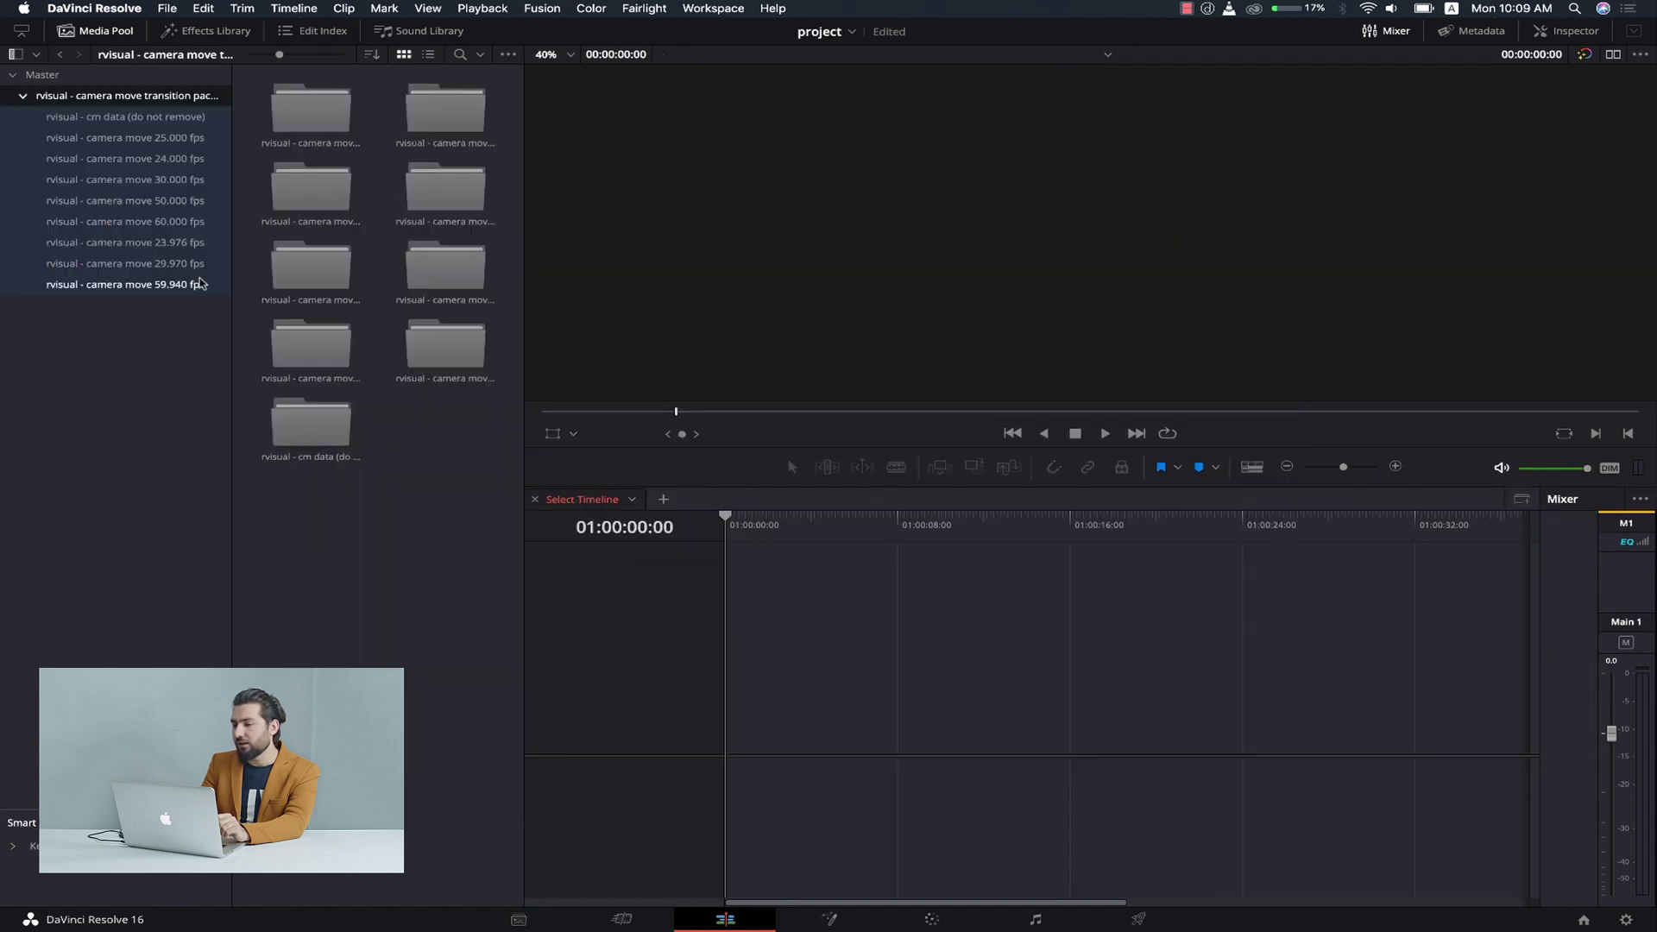
# Select the camera move pack folder in the Master bin, then return to the Project Manager.
pyautogui.click(44, 76)
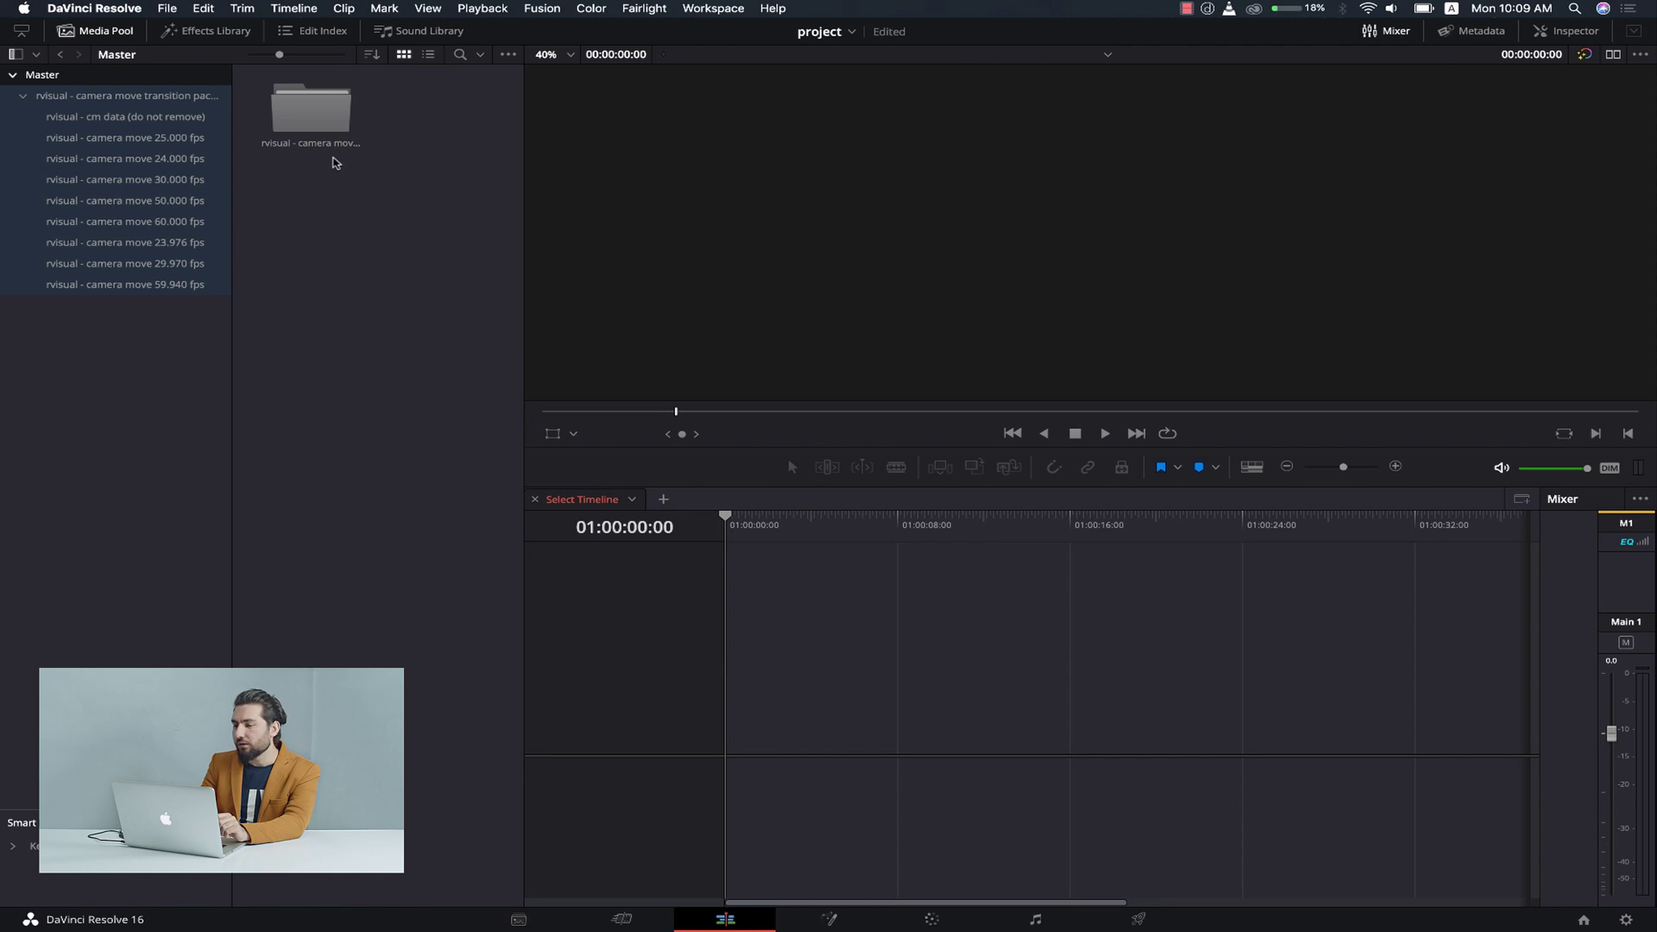
pyautogui.click(311, 120)
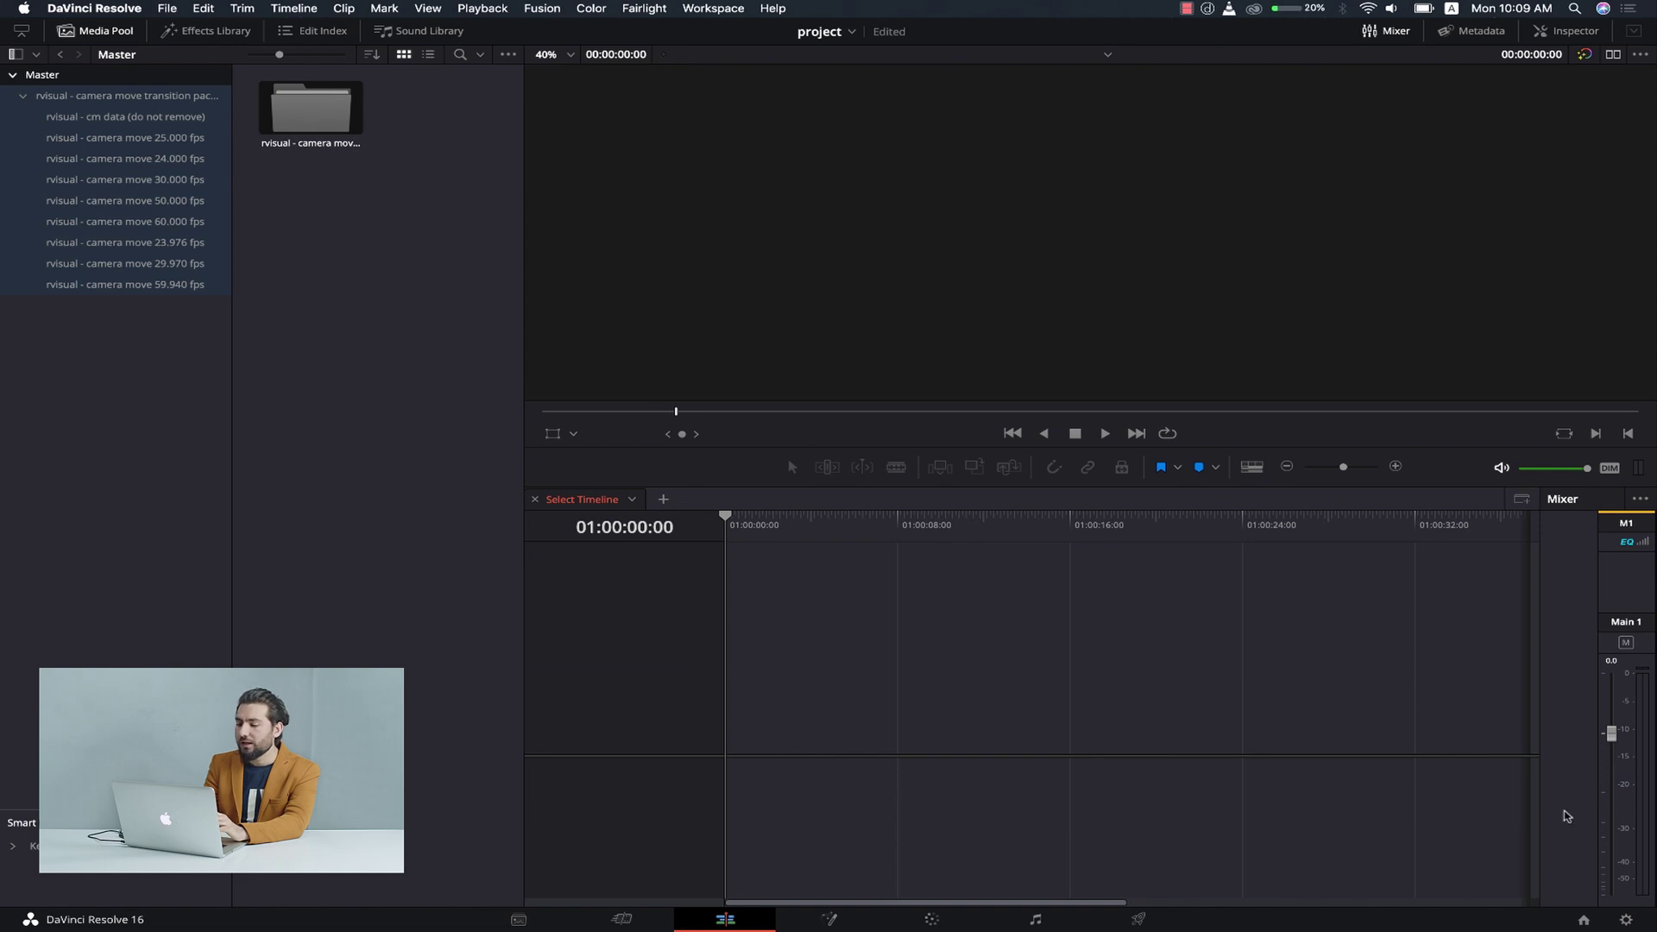
pyautogui.click(1583, 920)
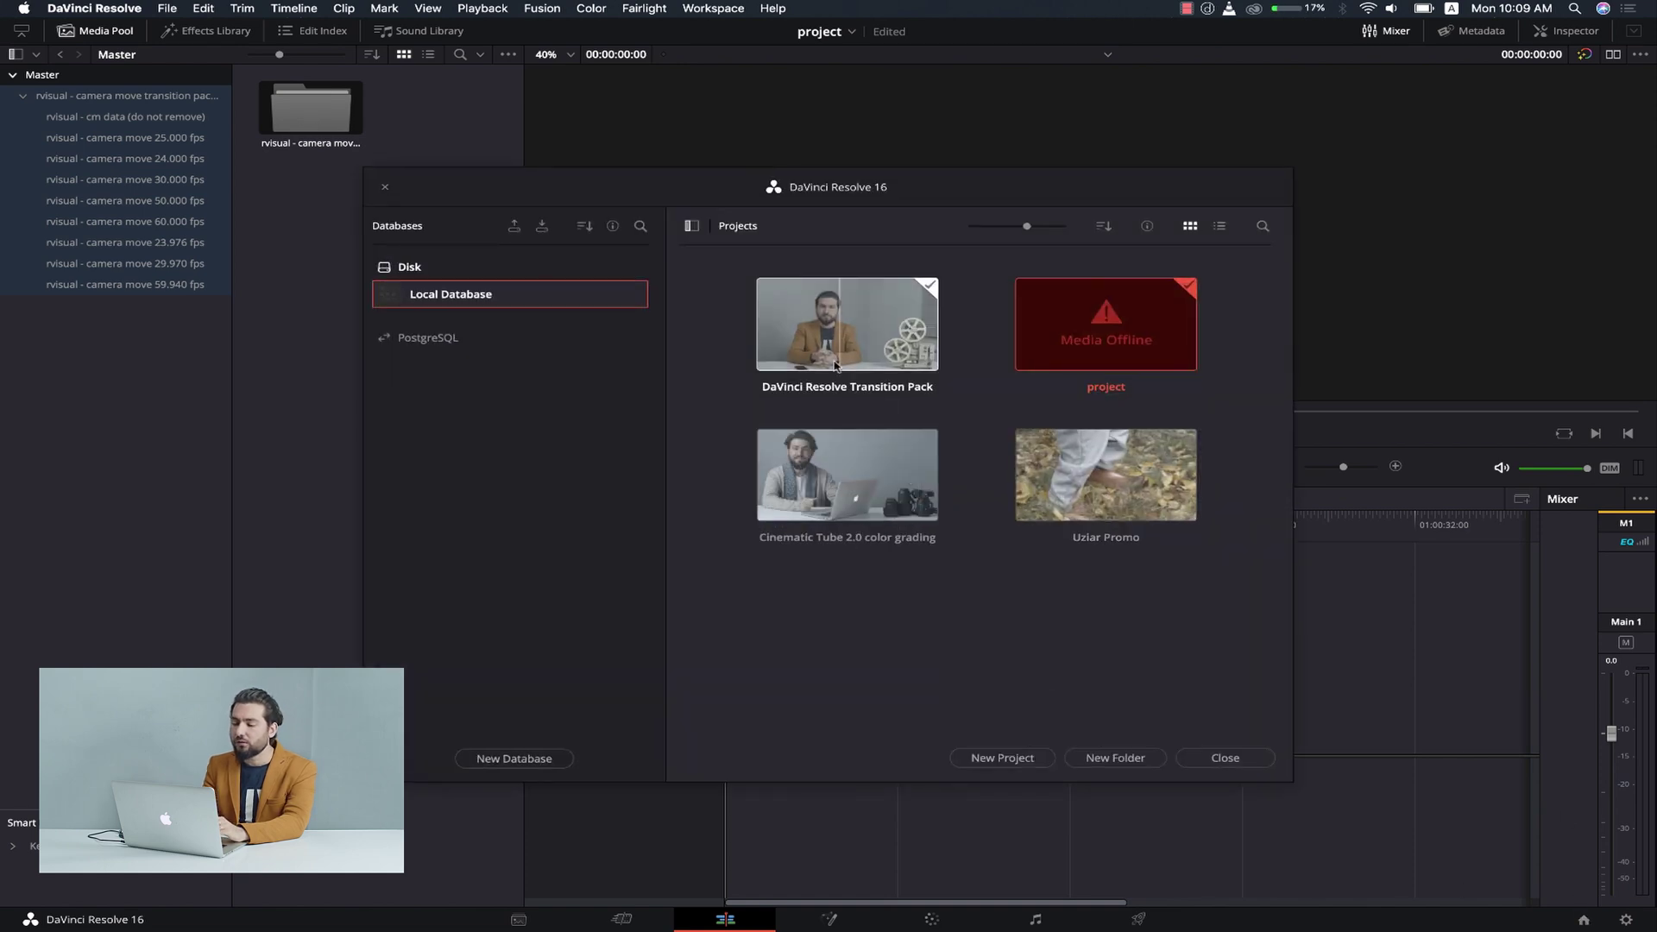
# Reopen the DaVinci Resolve Transition Pack project with its rvisual 24 fps bins.
pyautogui.doubleClick(830, 359)
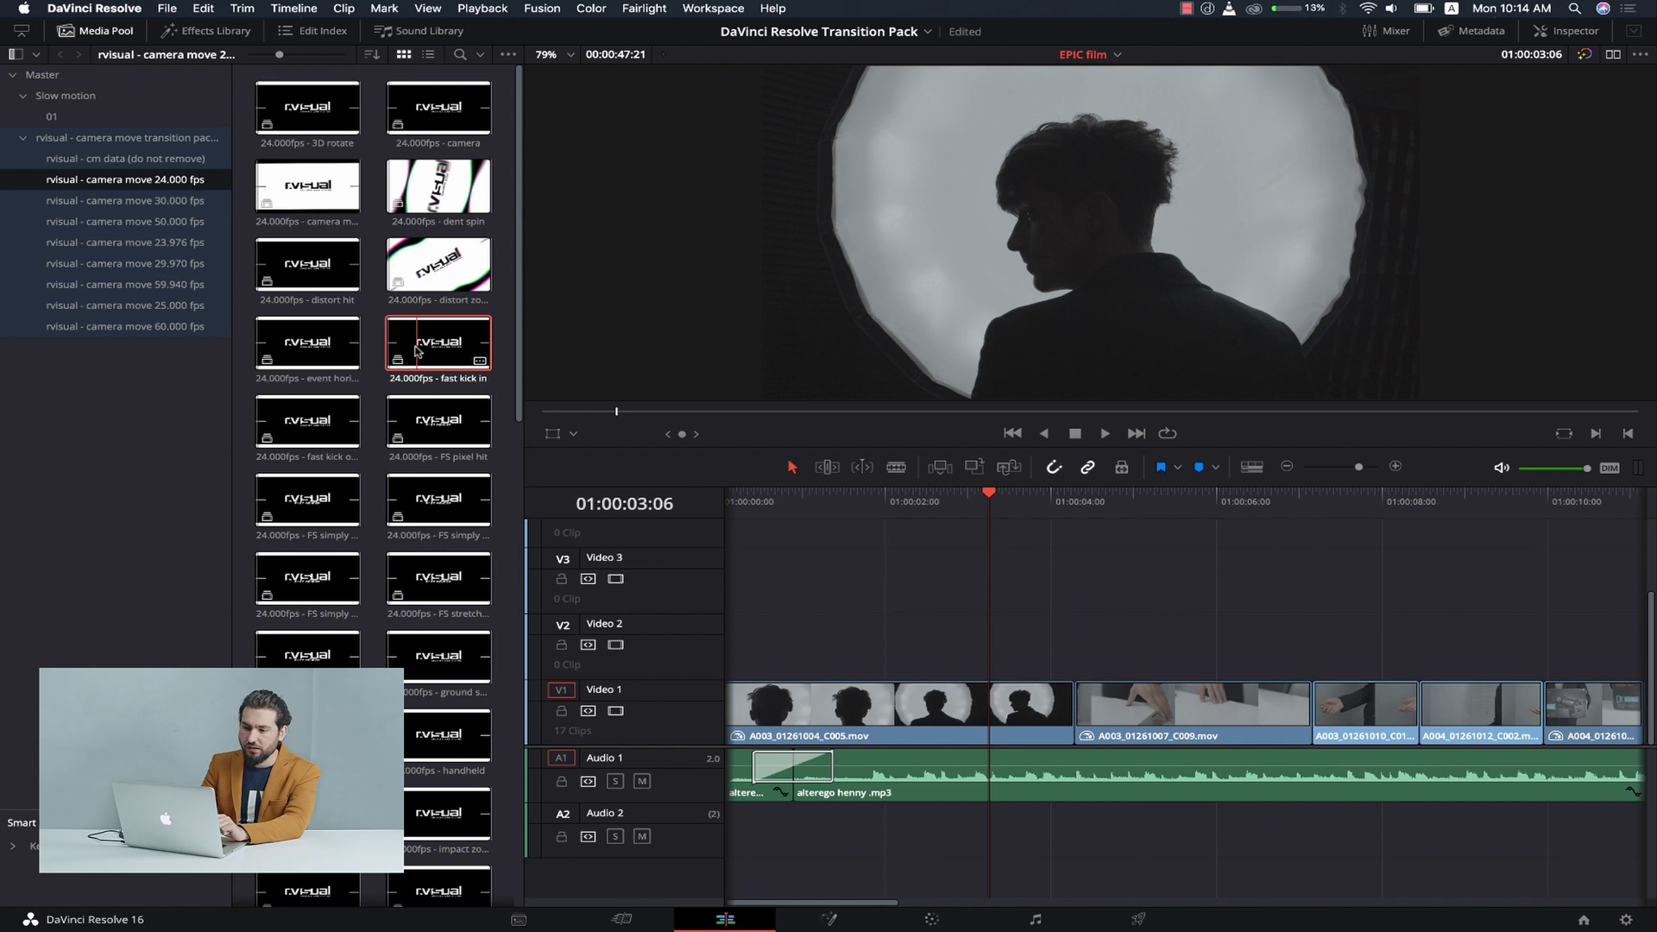
# Place the fast kick in transition on Video 2 over the first cut and decompose it in place.
pyautogui.moveTo(415, 350); pyautogui.dragTo(940, 626)
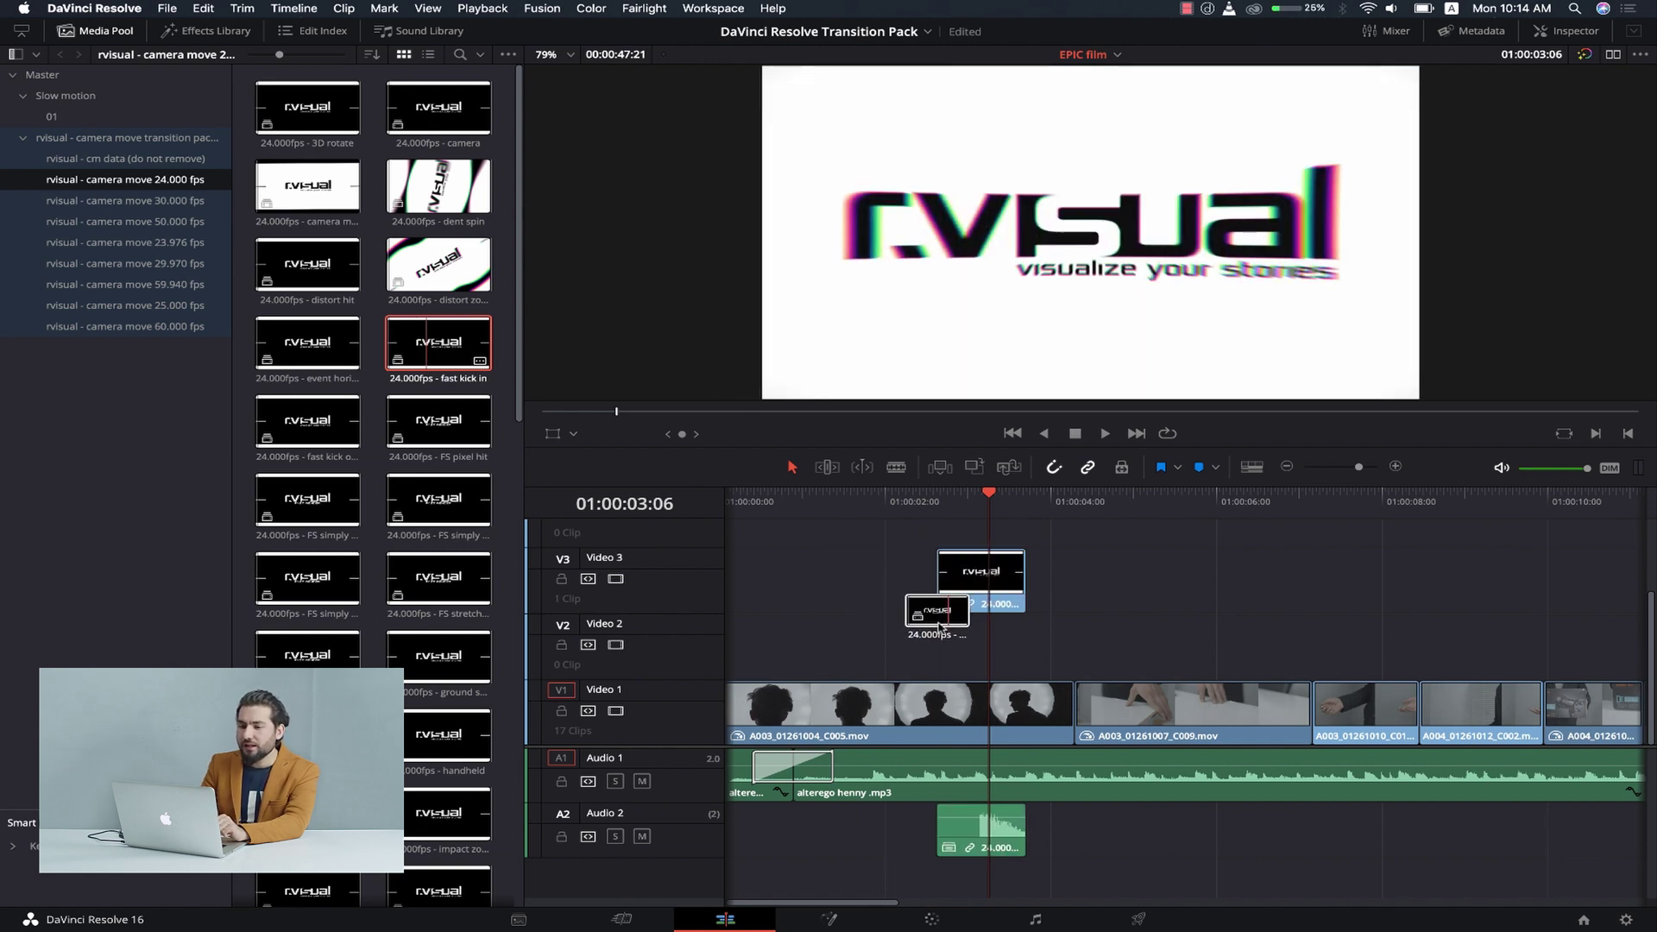
pyautogui.moveTo(939, 625); pyautogui.dragTo(1056, 643)
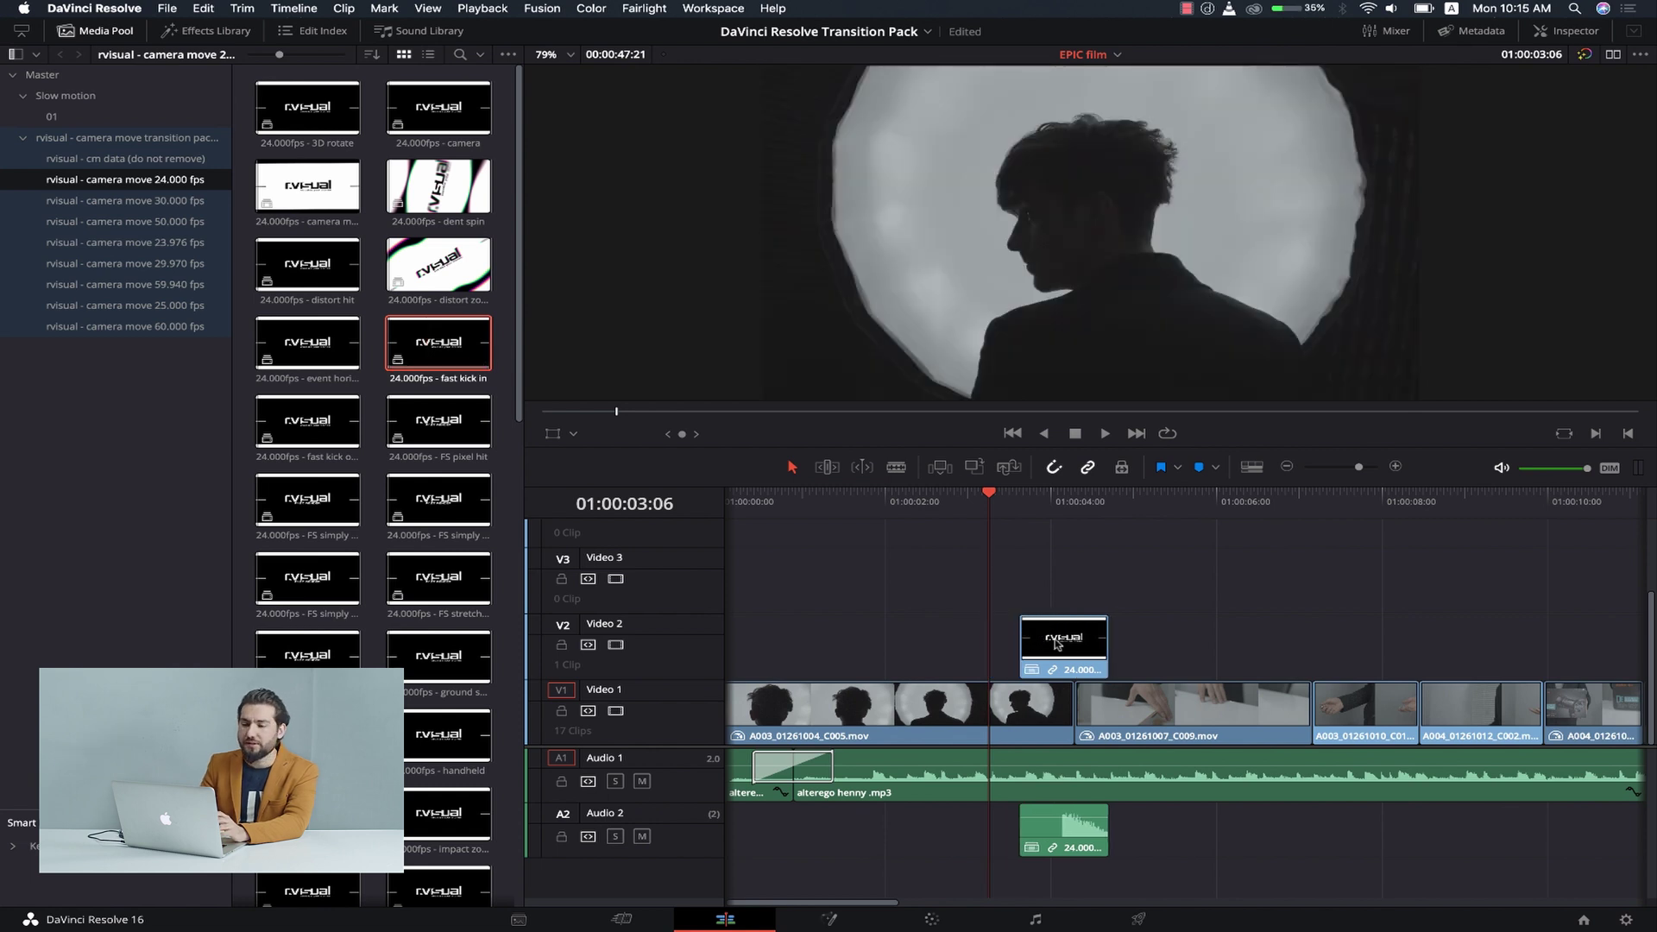
pyautogui.rightClick(1056, 644)
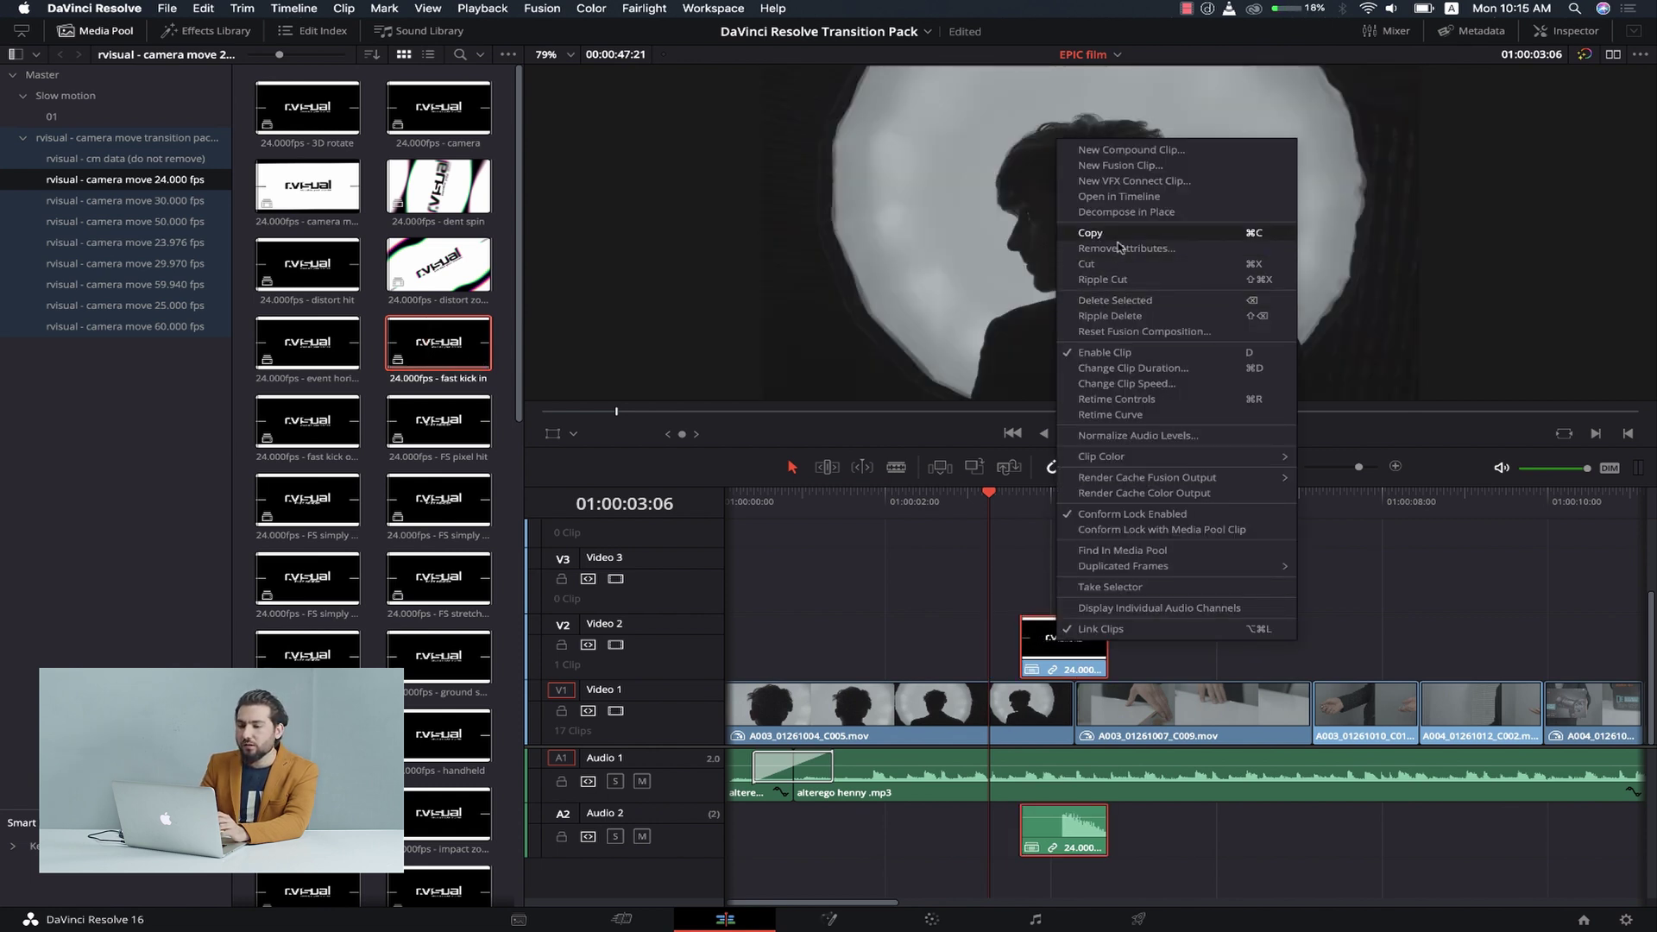
pyautogui.click(1121, 212)
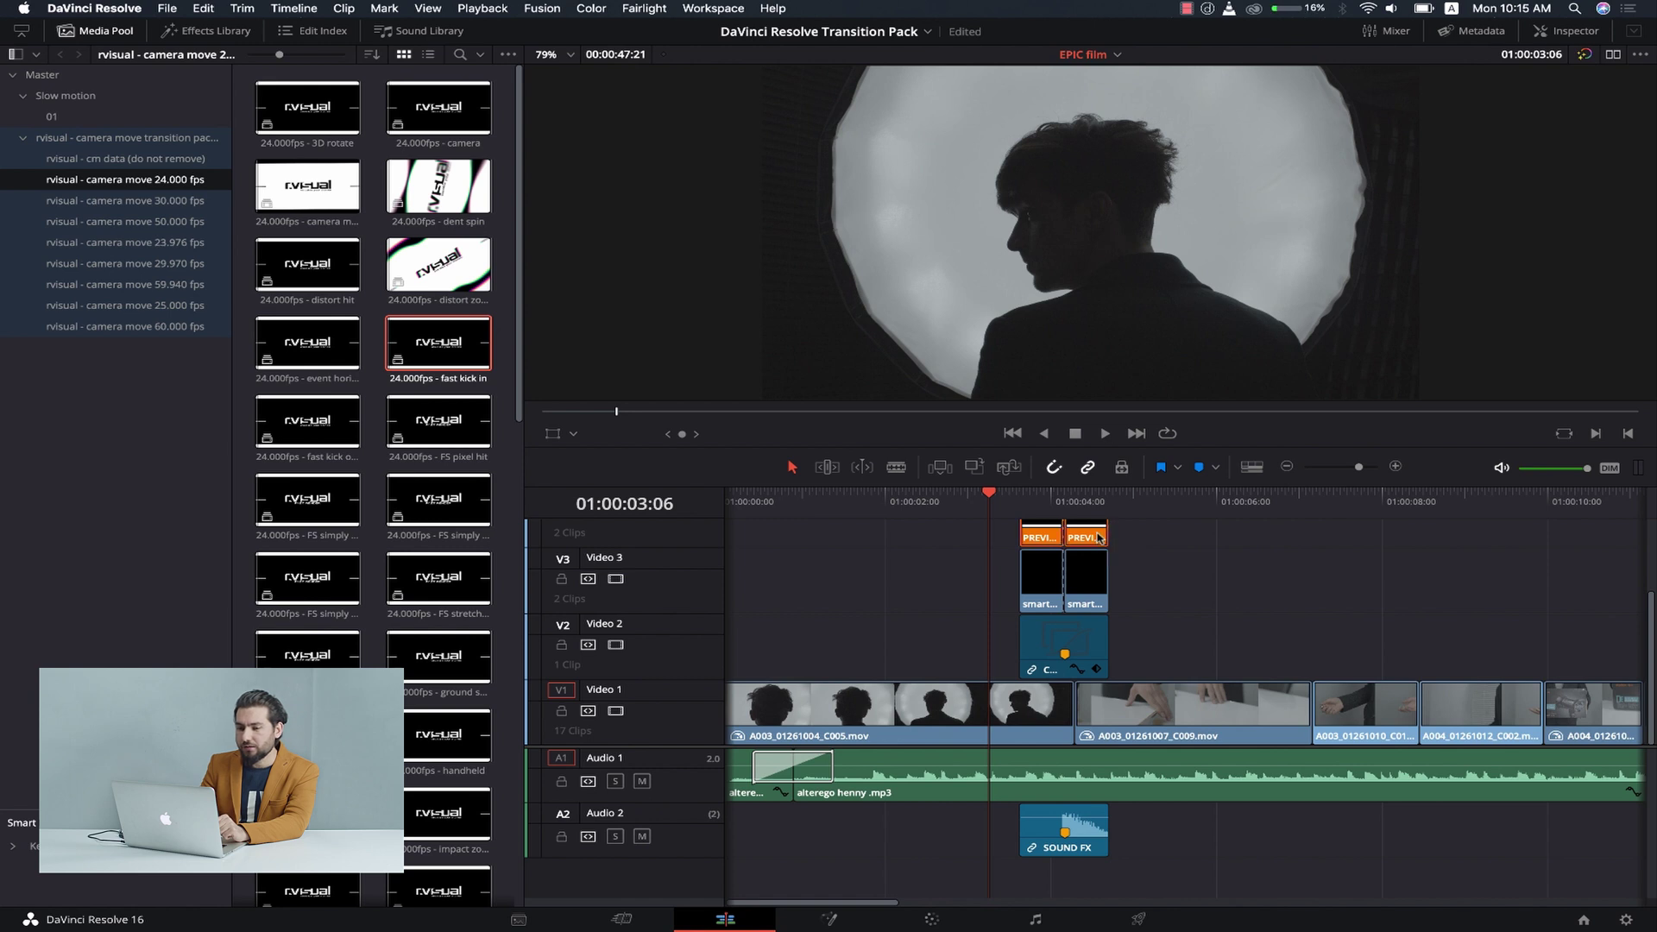
# Delete the PREVIEW clips and nudge the decomposed transition clips right to line up with the cut.
pyautogui.press('Delete')
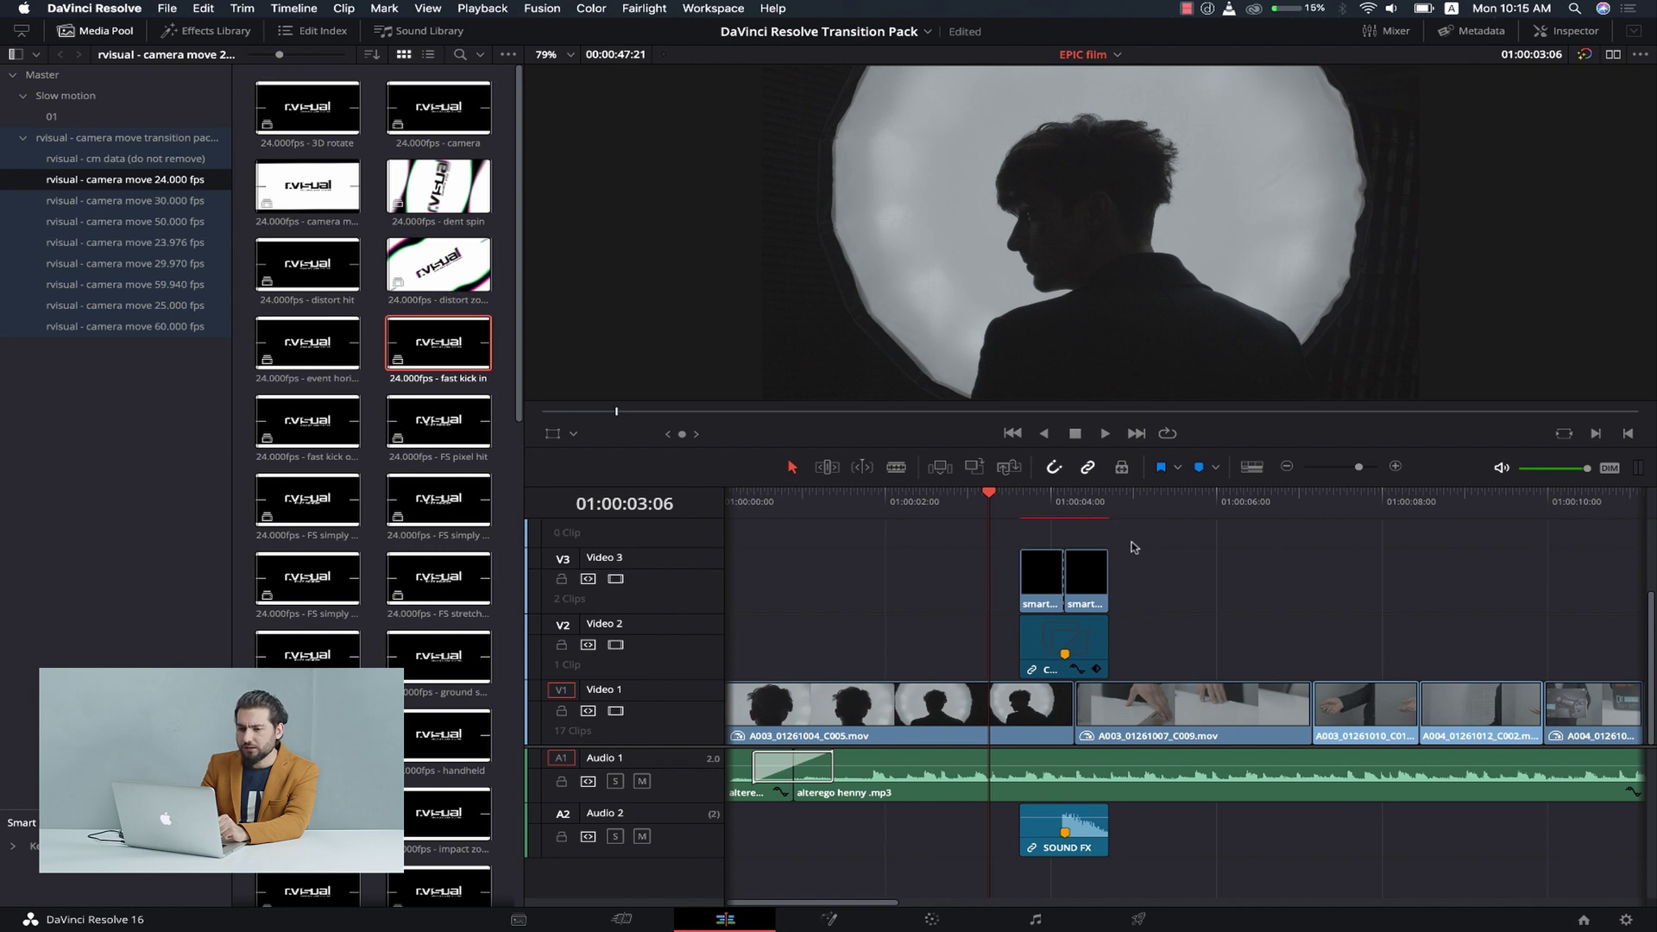
pyautogui.moveTo(1131, 544); pyautogui.dragTo(1035, 616)
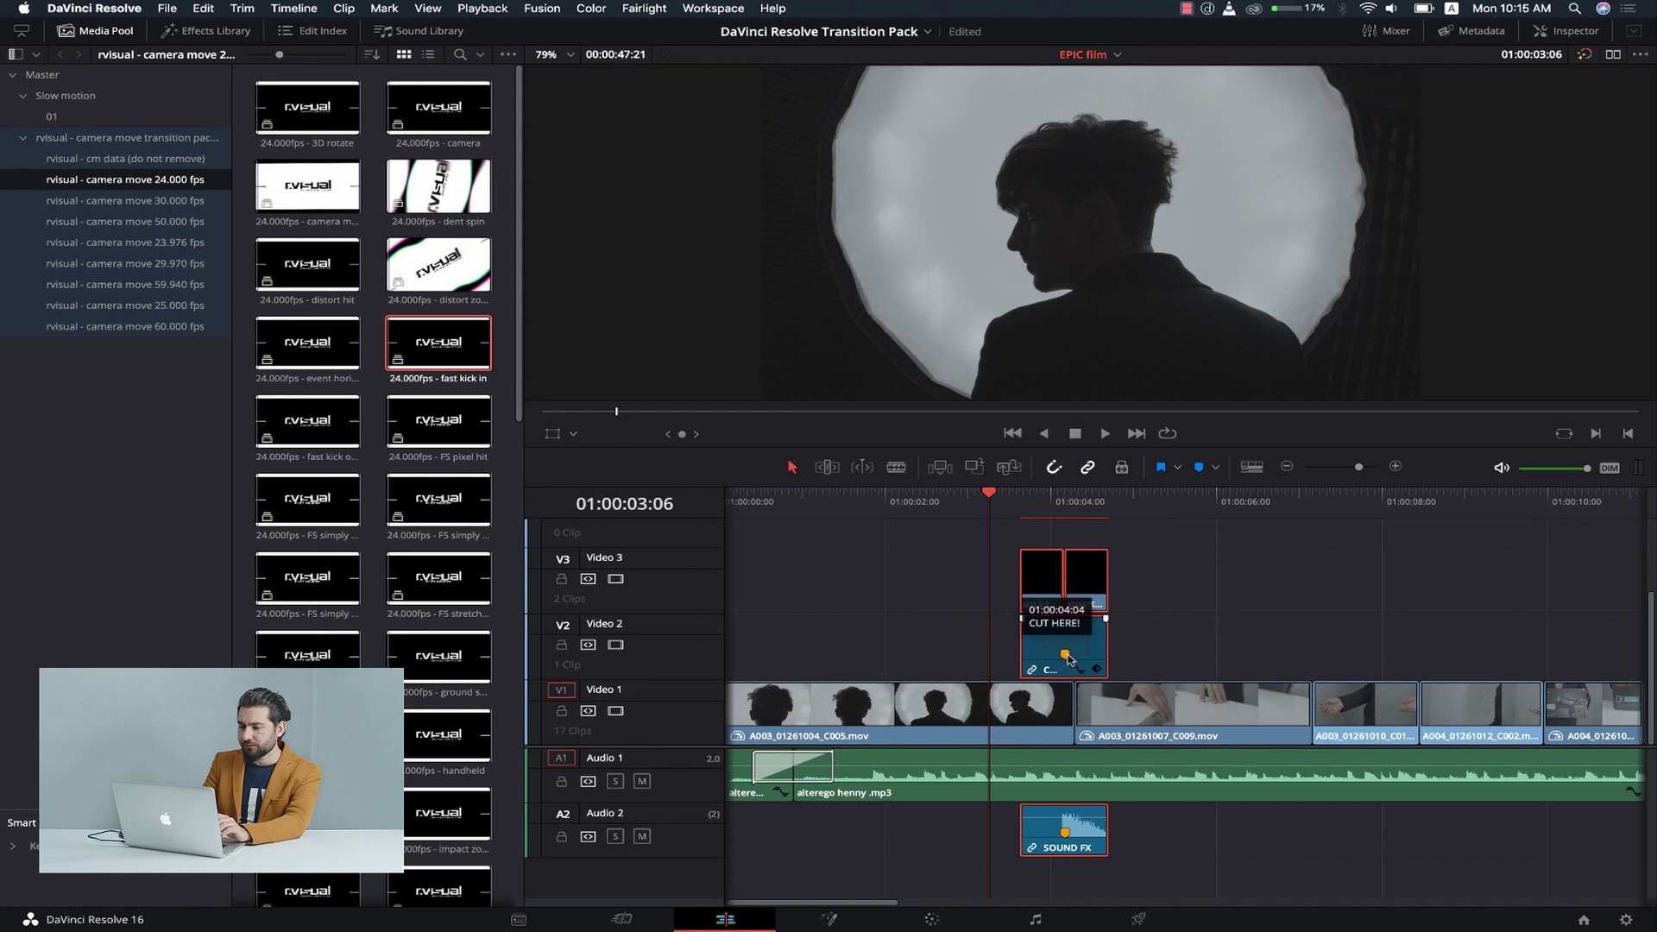
pyautogui.moveTo(1084, 641); pyautogui.dragTo(1094, 641)
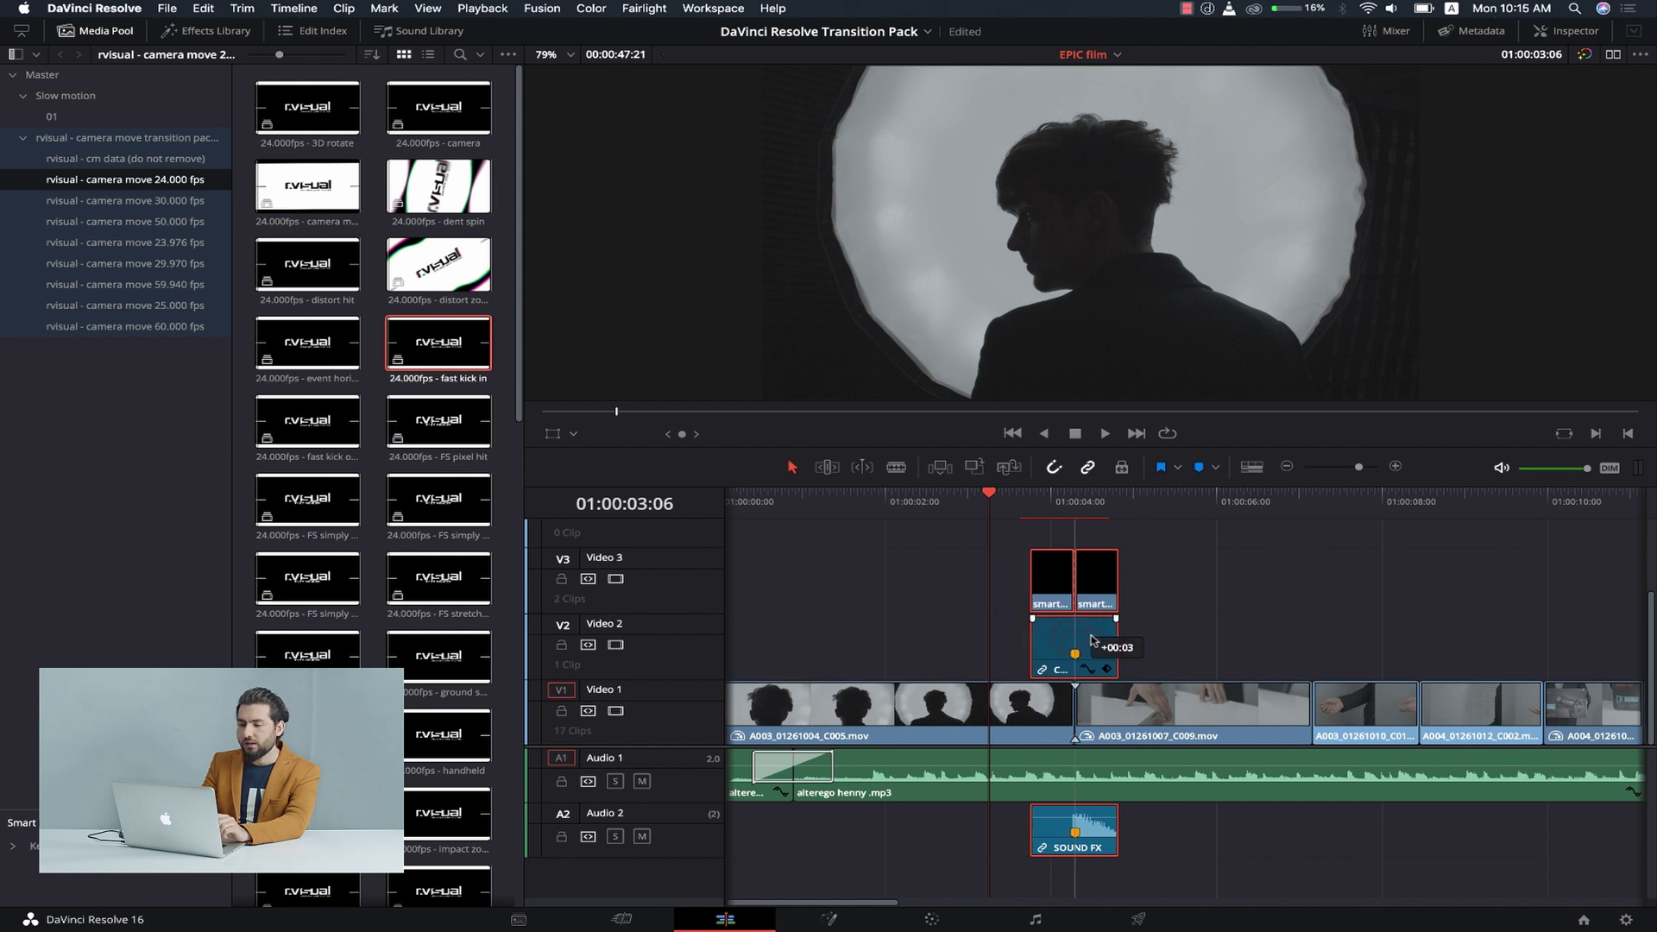
pyautogui.press('Right')
pyautogui.press('Right')
pyautogui.press('Right')
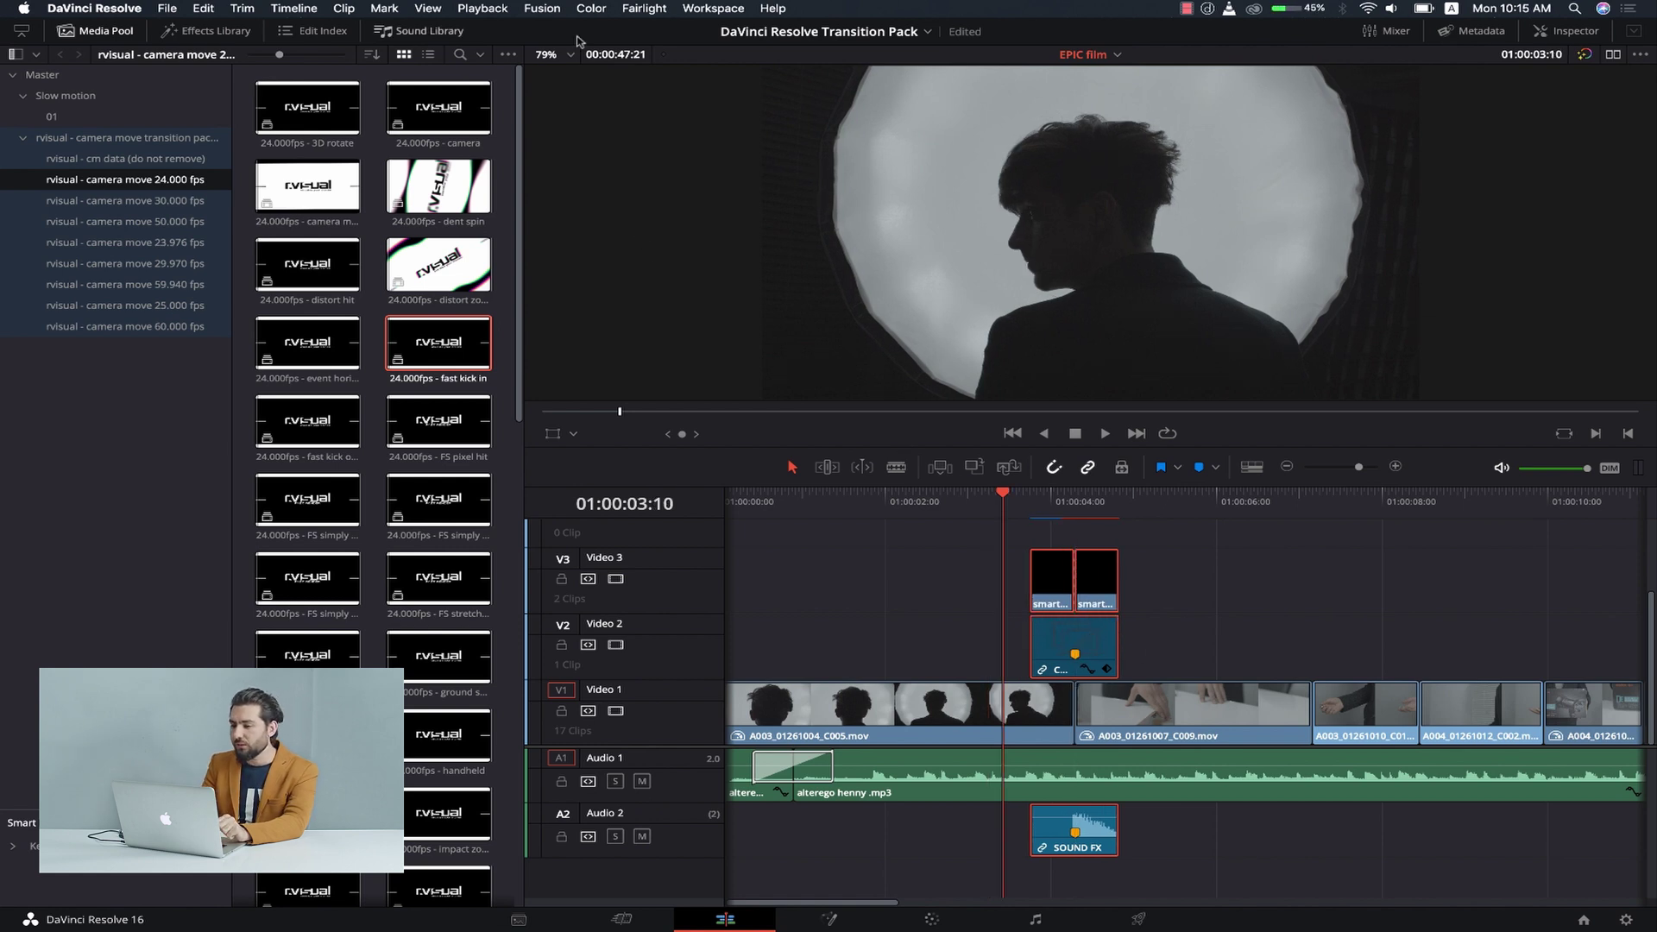
pyautogui.click(476, 7)
pyautogui.moveTo(507, 90)
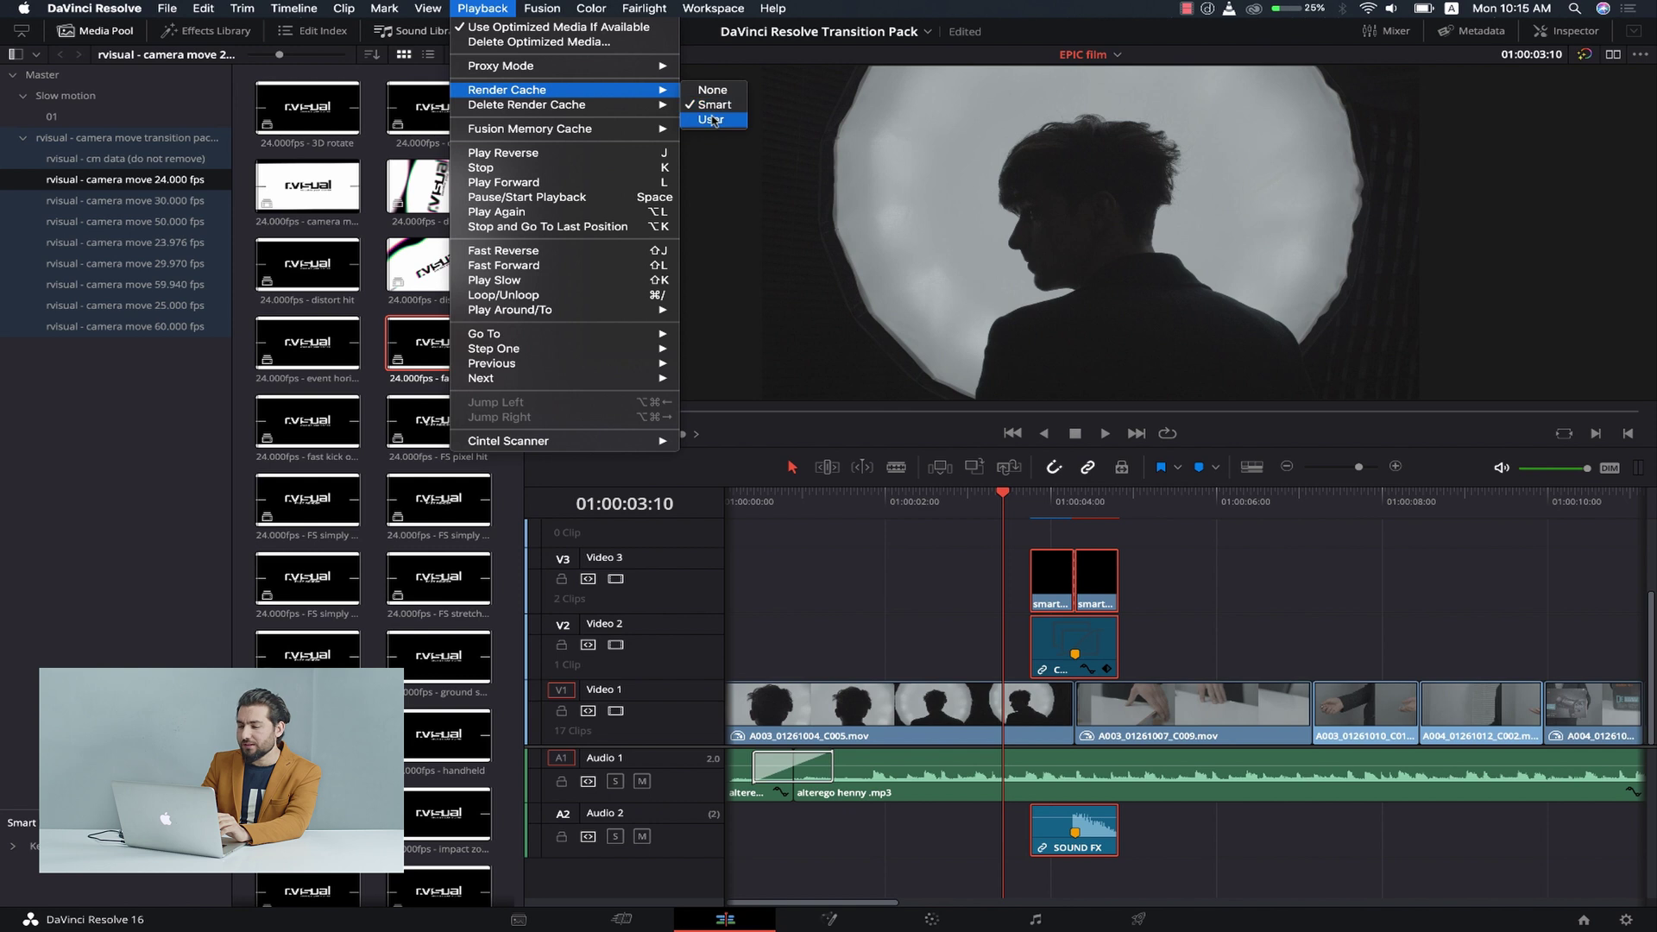
pyautogui.click(1007, 499)
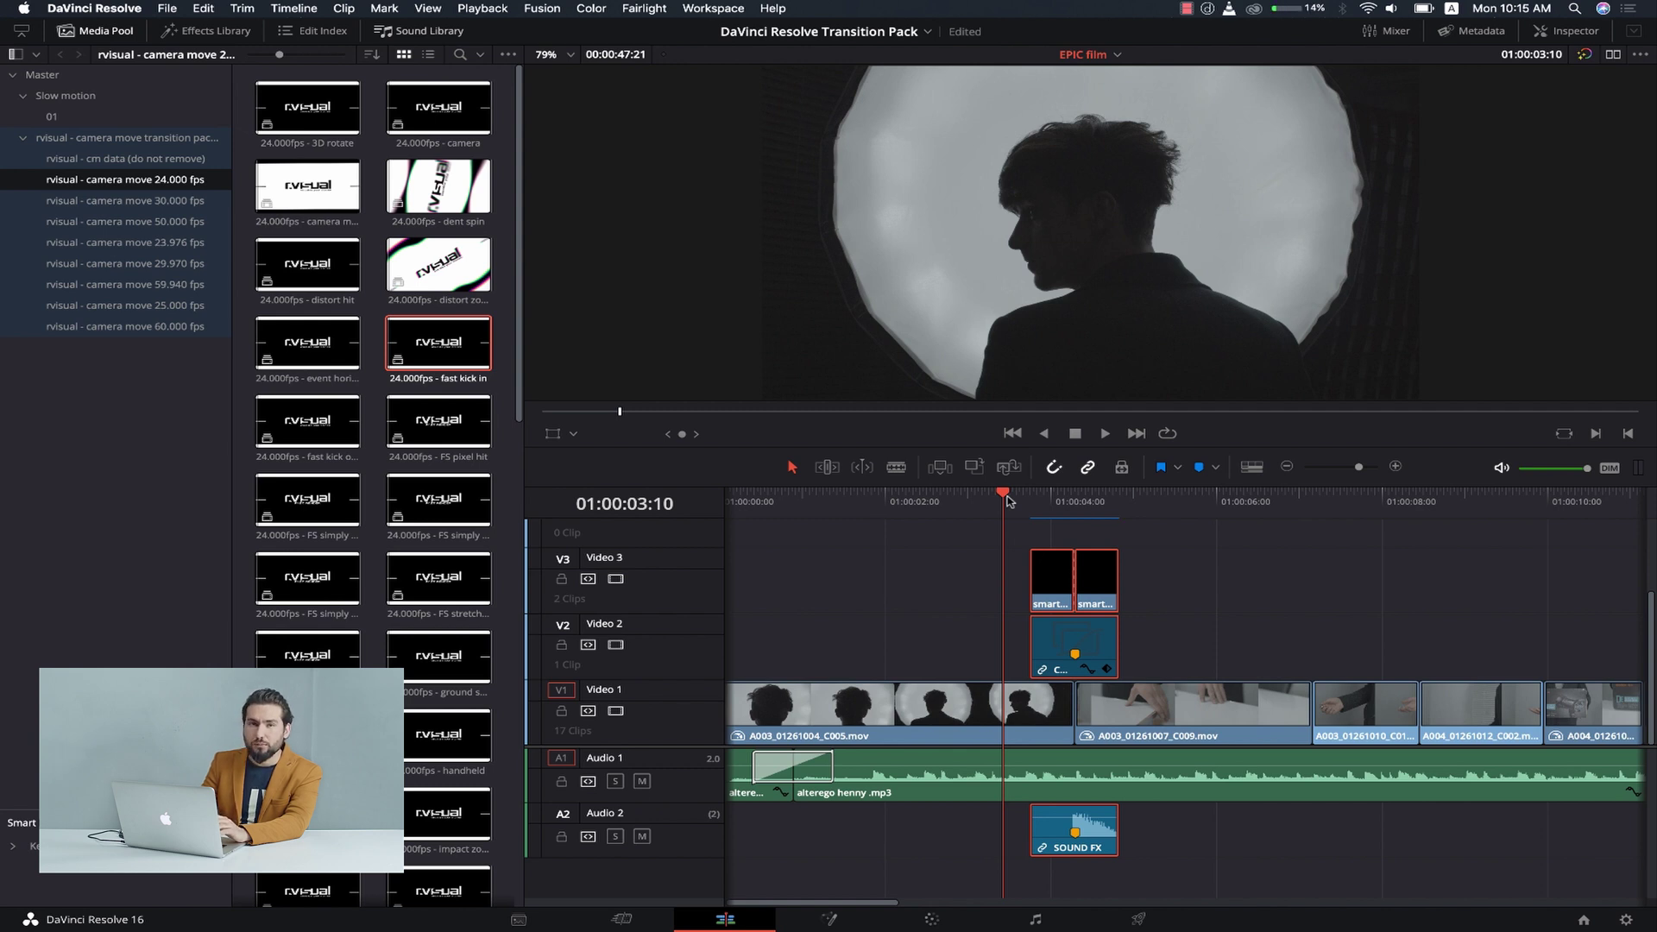
pyautogui.press('space')
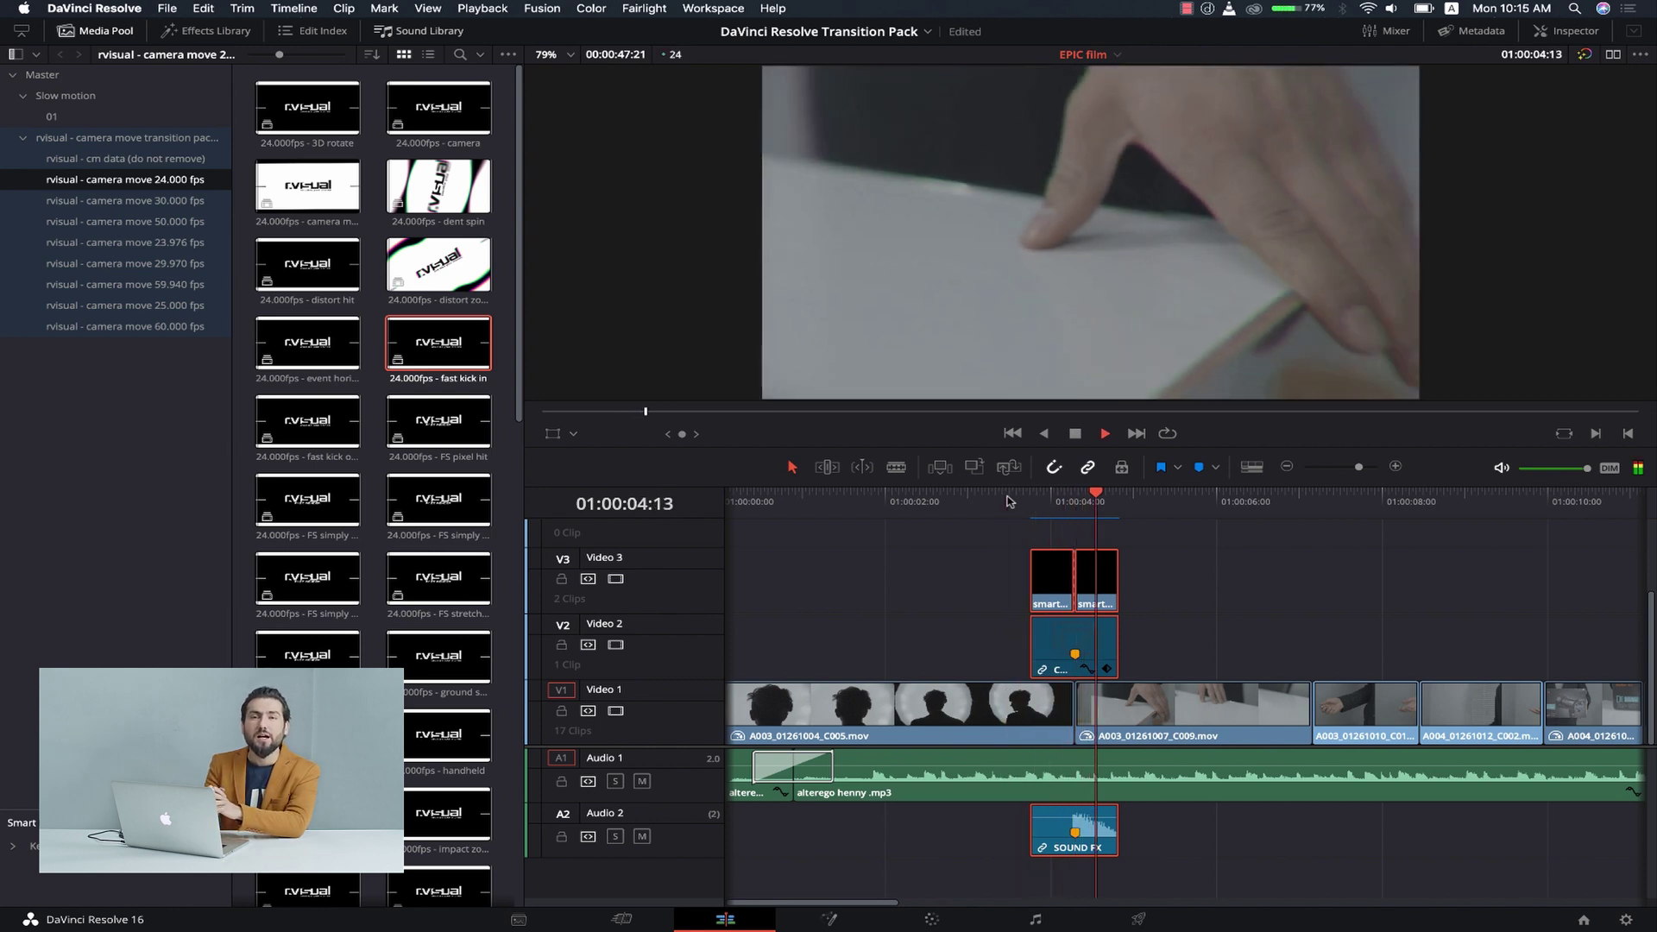
pyautogui.click(1009, 501)
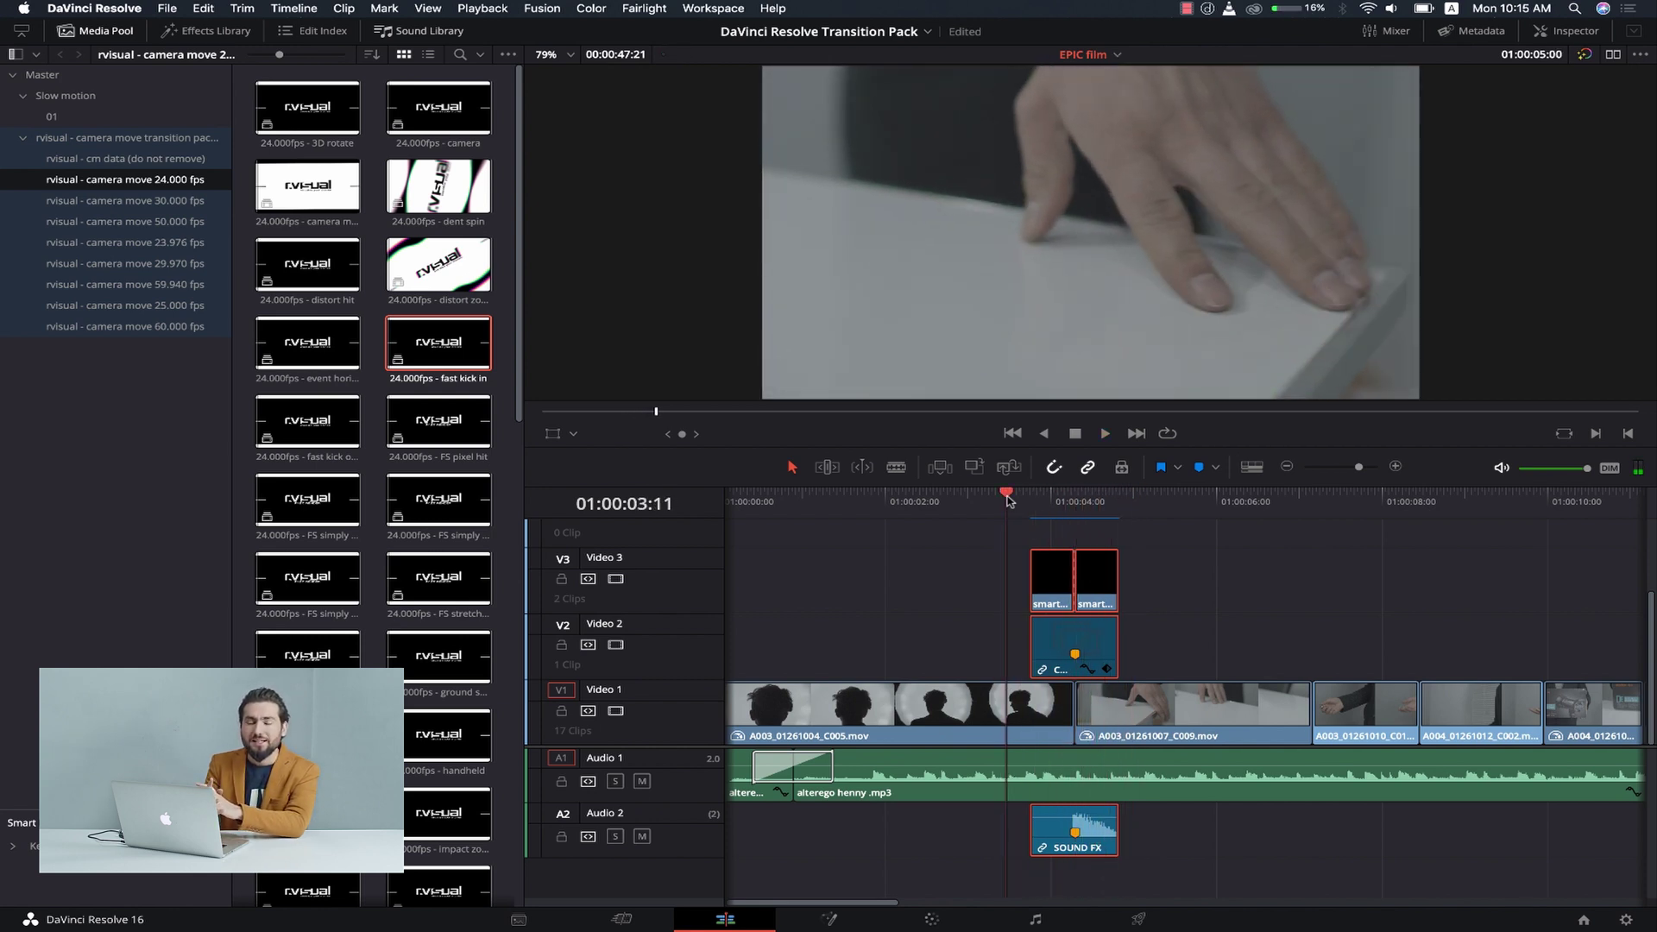
pyautogui.press('space')
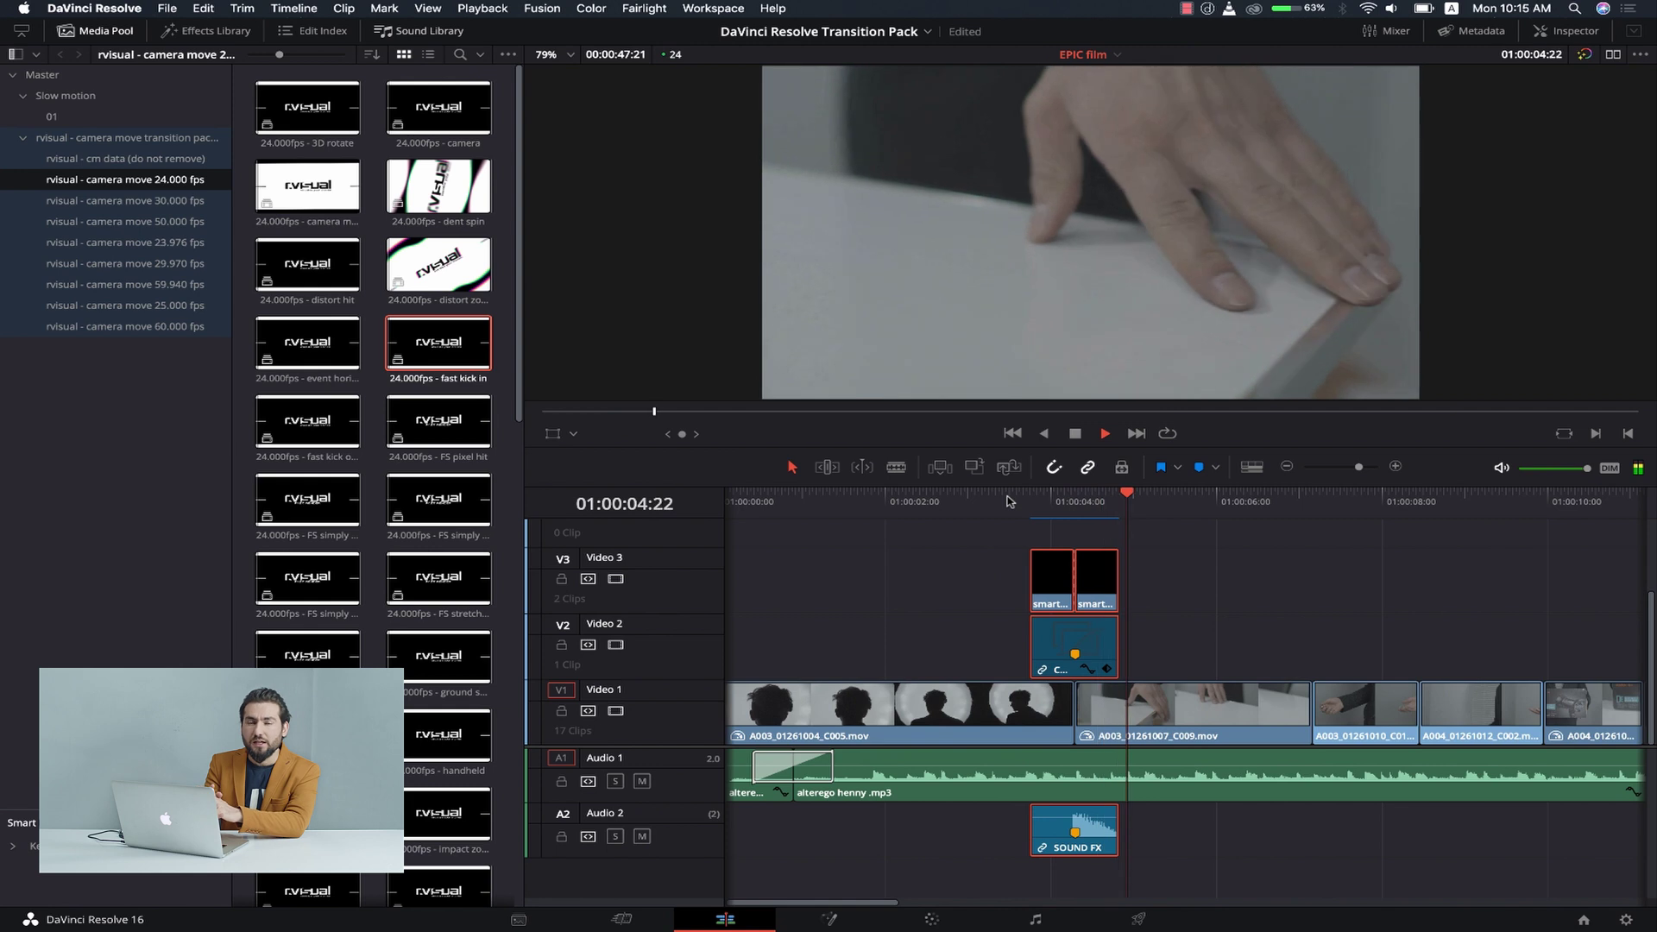
pyautogui.press('space')
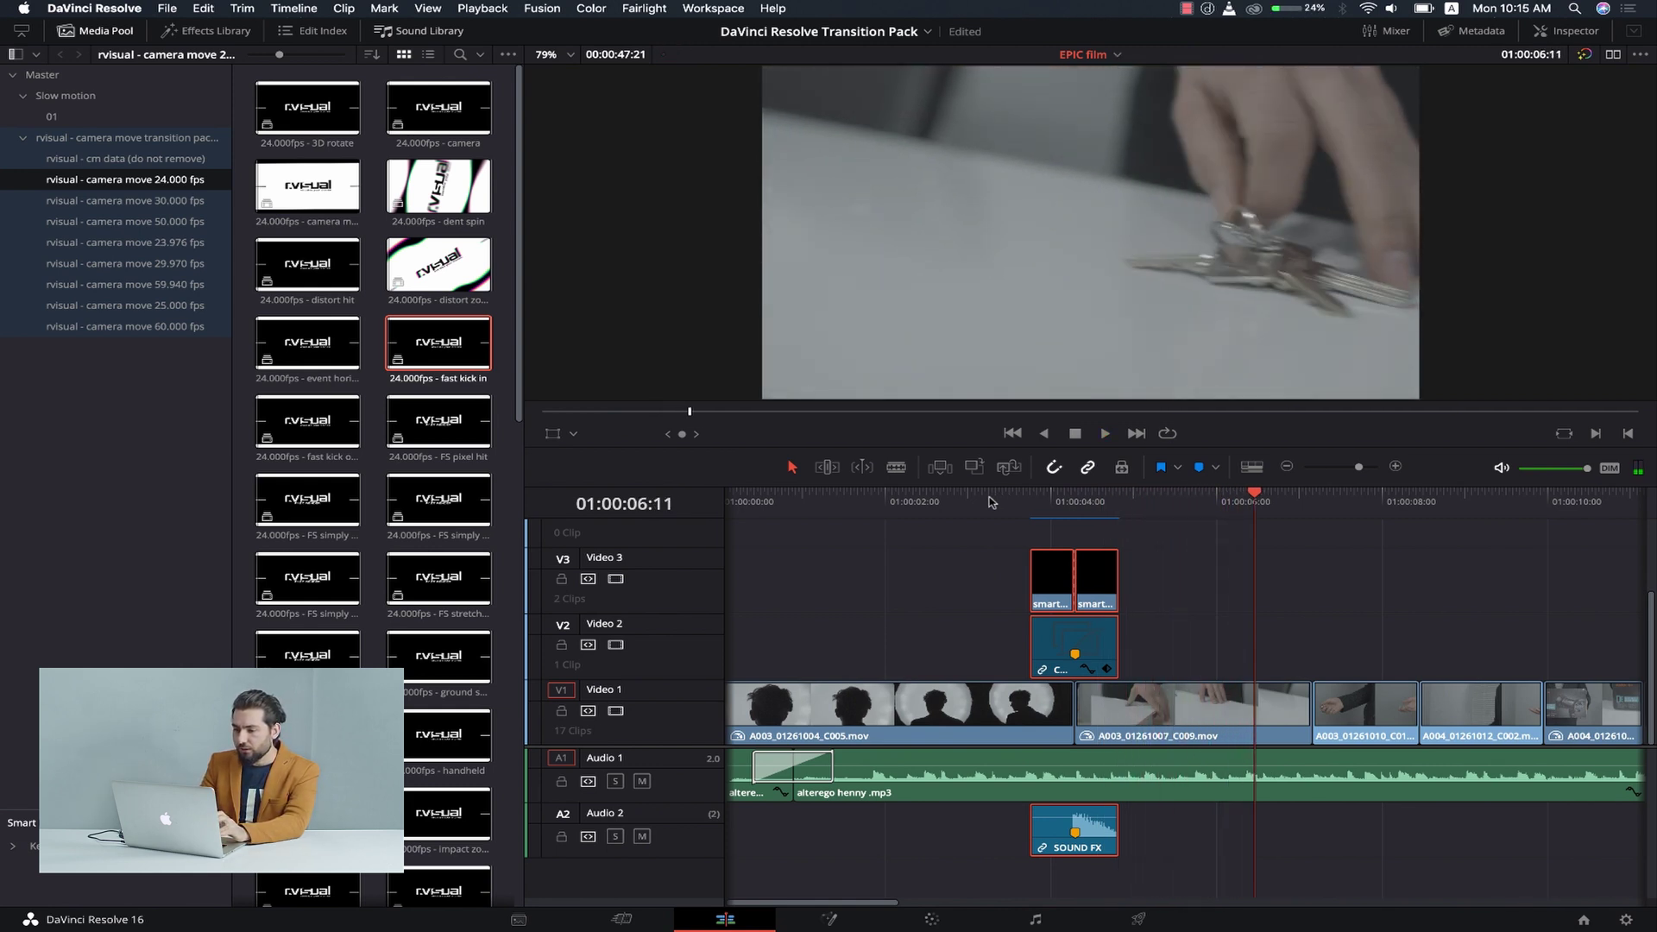
pyautogui.click(989, 501)
pyautogui.press('space')
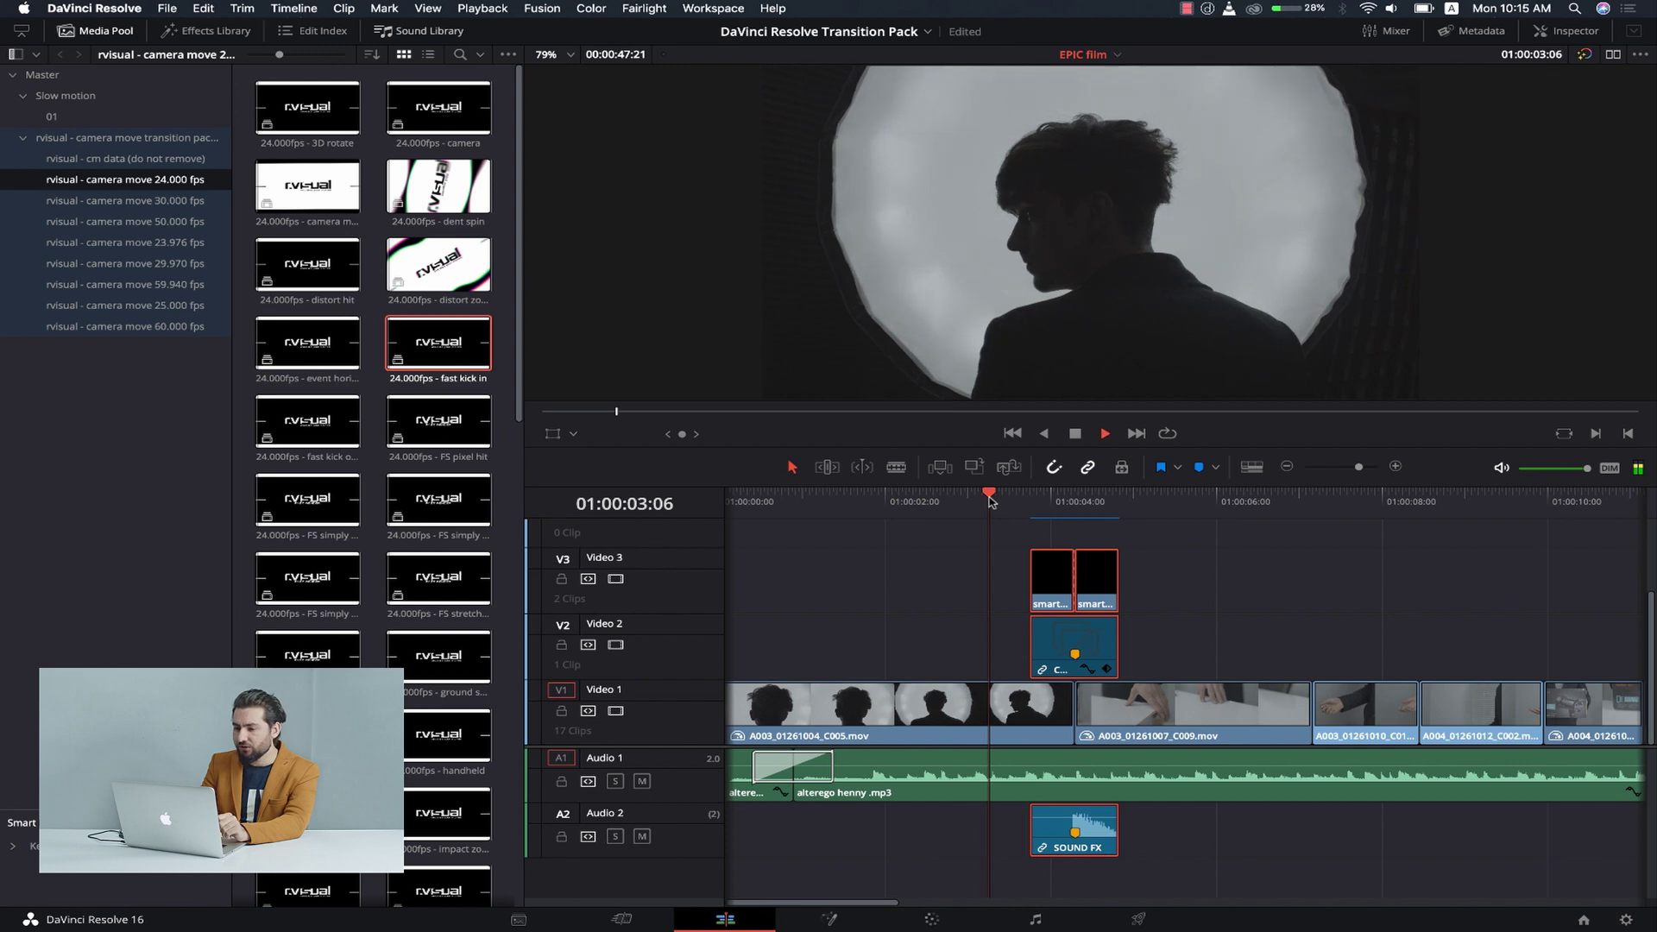
pyautogui.press('space')
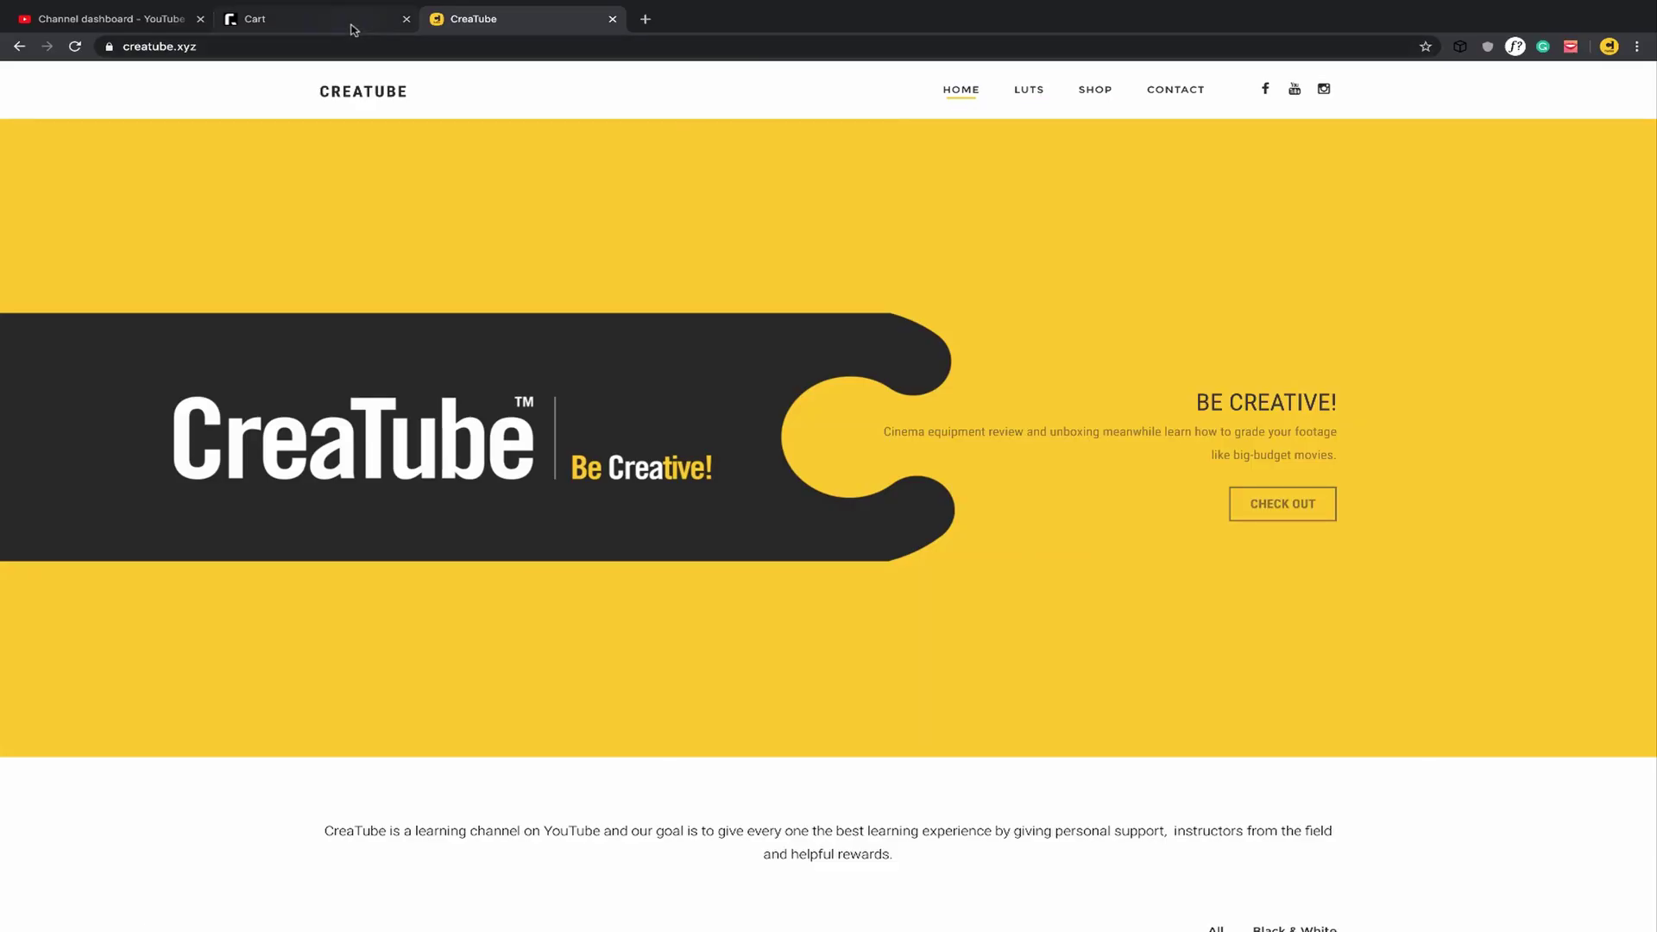
# Show the rvisual Store cart holding the Camera Move pack at €45.
pyautogui.click(349, 25)
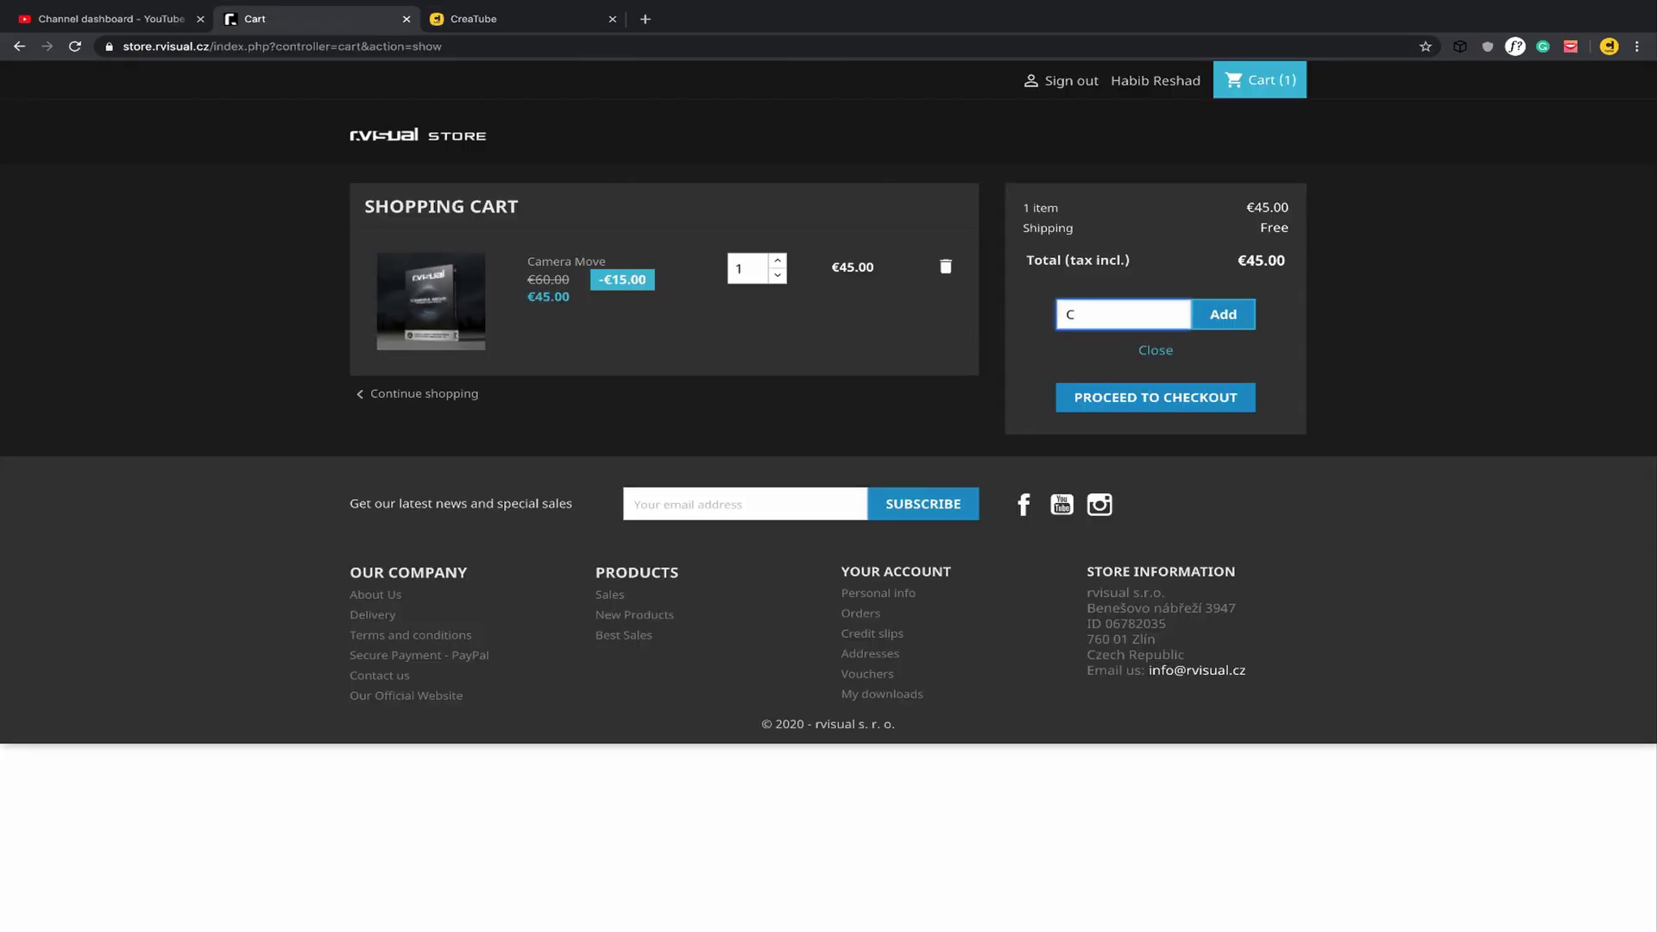